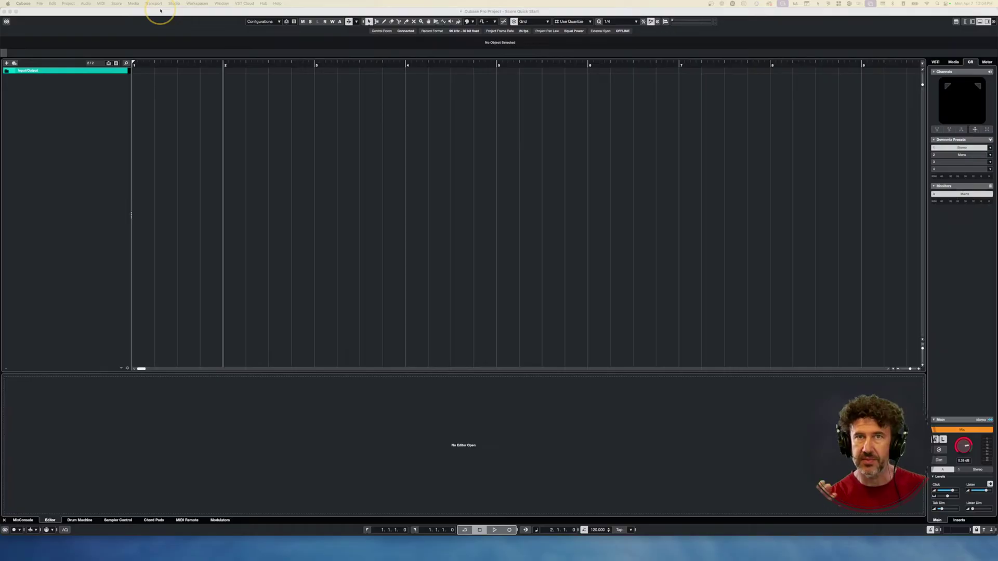
# Open MediaBay, reposition its window clear of the project tracks, and reset the attribute filter and all search and media type filters.
pyautogui.click(134, 3)
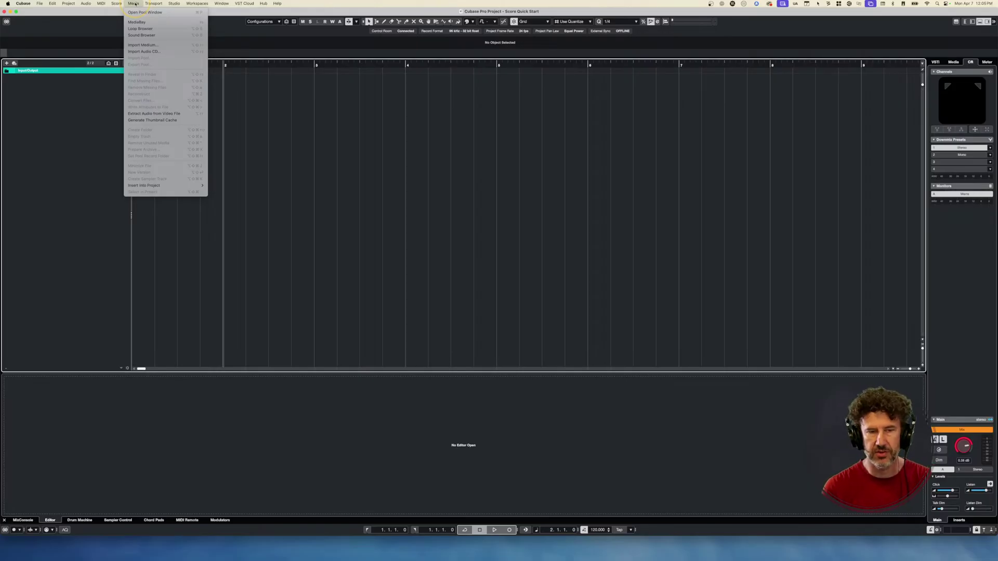
pyautogui.click(134, 24)
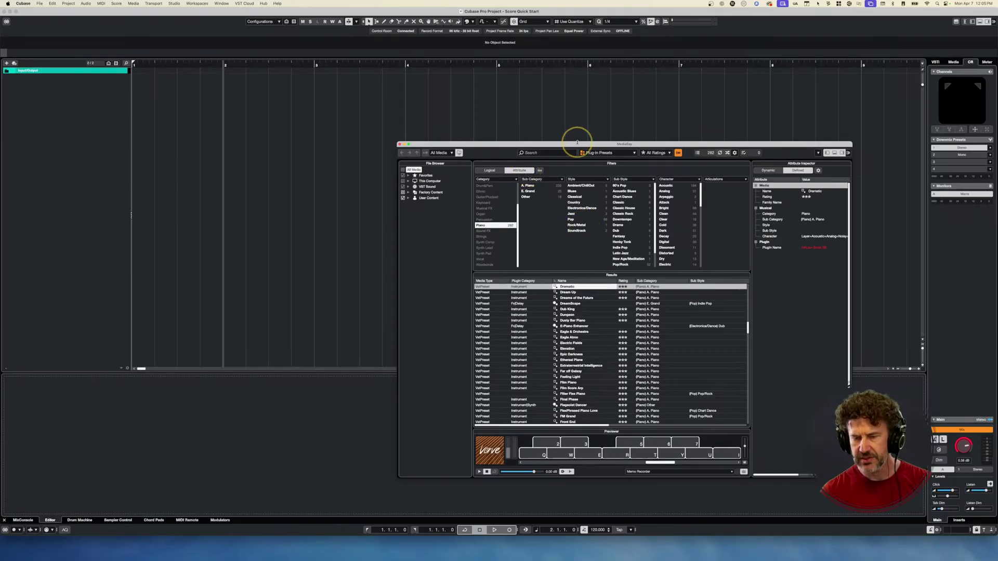
pyautogui.moveTo(577, 141); pyautogui.dragTo(367, 111)
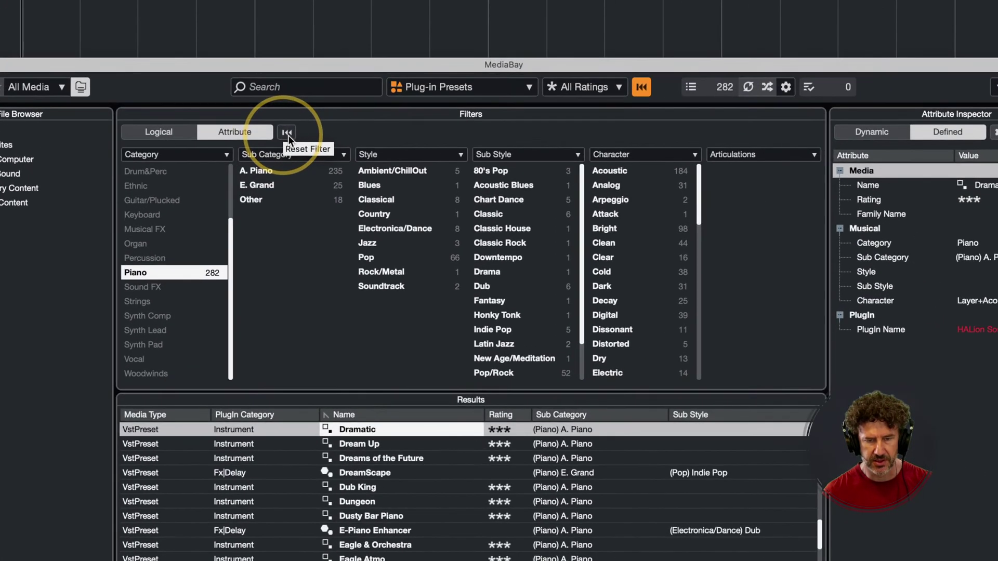
pyautogui.click(293, 134)
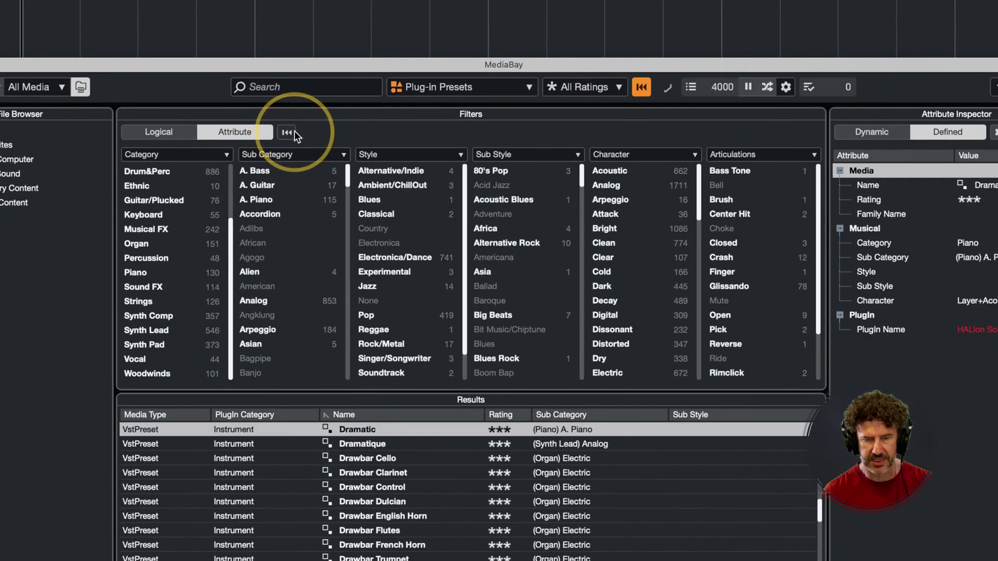
pyautogui.click(642, 86)
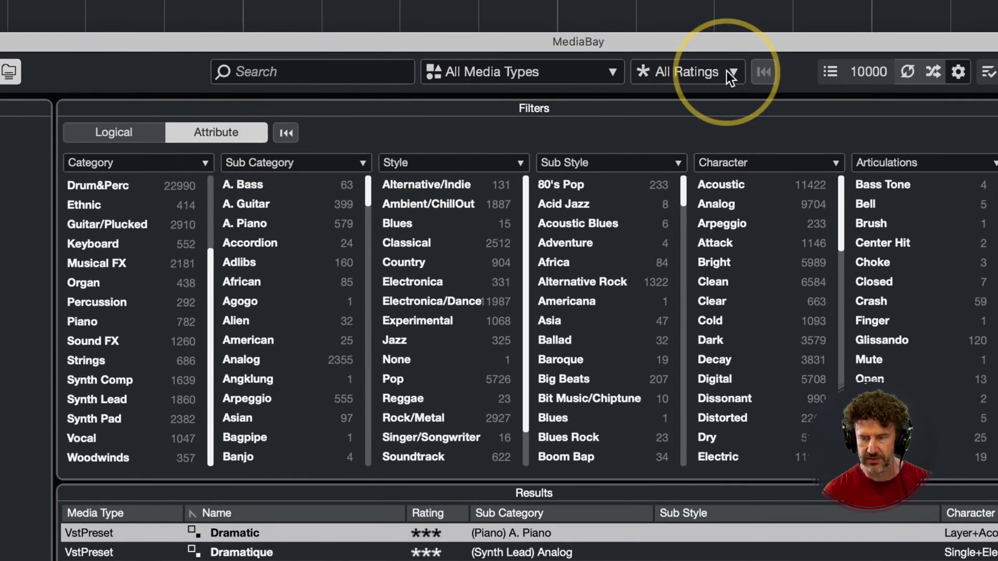
# Try a search for "asdf" in MediaBay, and reset the search and attribute filters.
pyautogui.click(329, 83)
pyautogui.write('asdf')
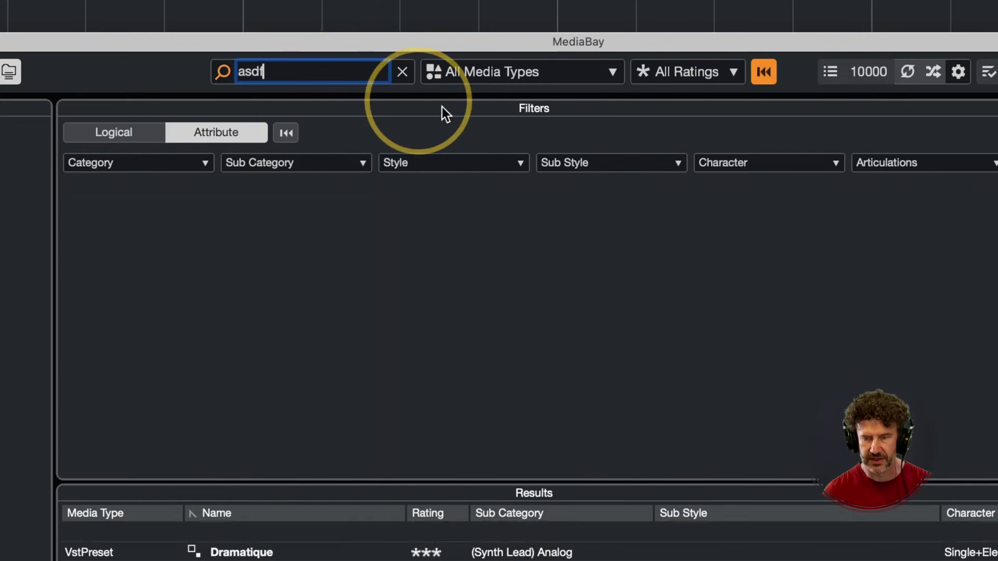
pyautogui.click(765, 76)
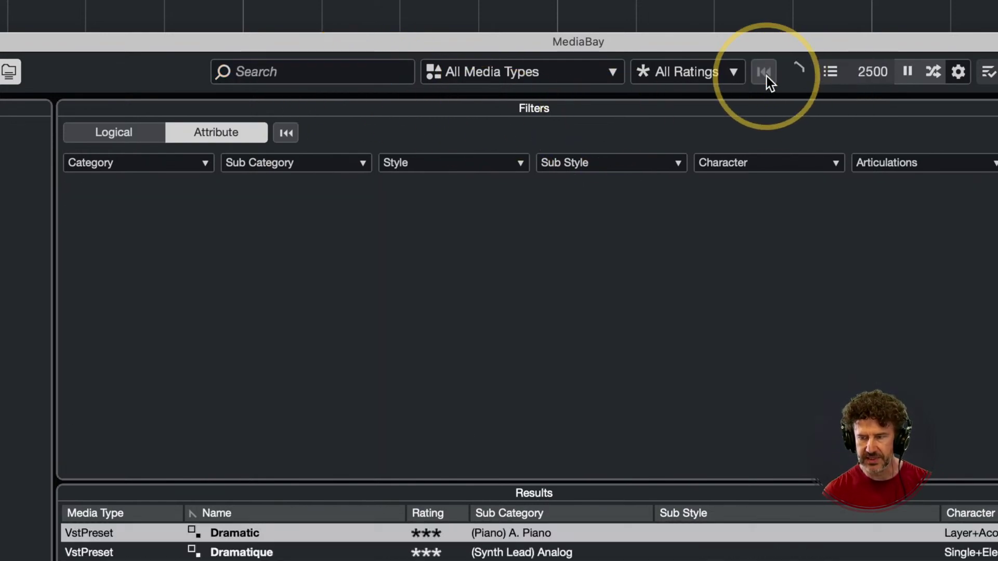
pyautogui.click(287, 134)
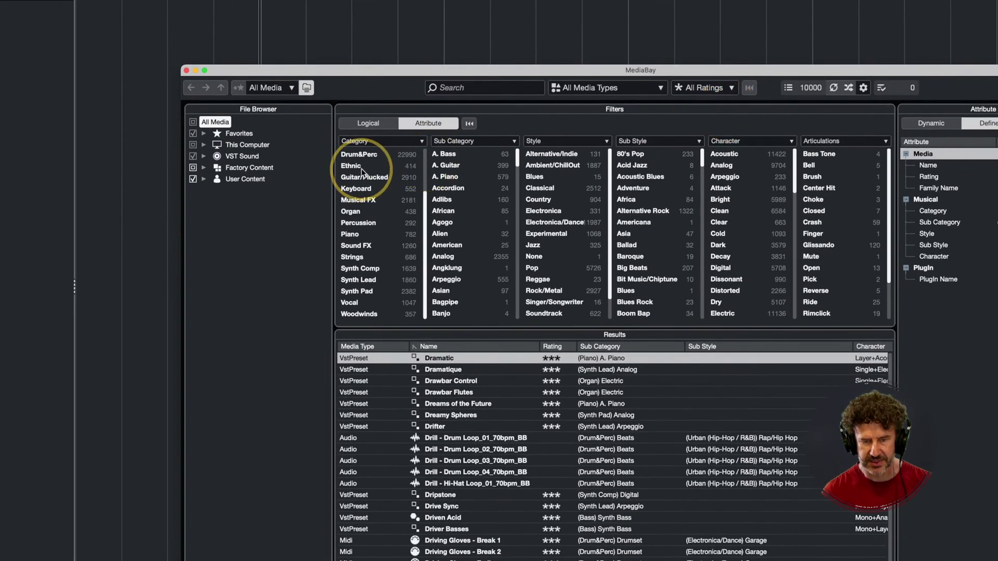
# Filter the media by the Ethnic category and search within it for "banjo".
pyautogui.click(284, 178)
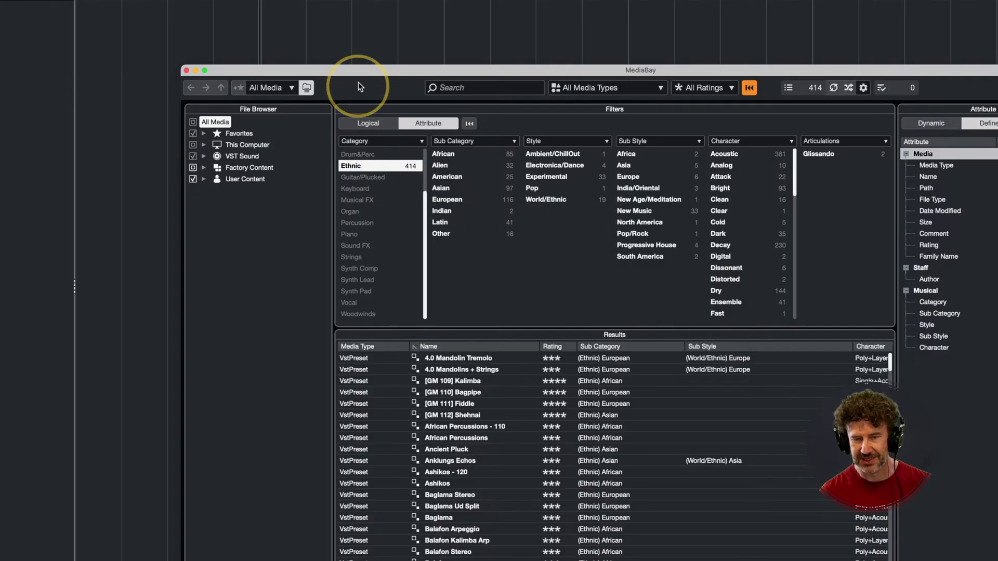
pyautogui.moveTo(364, 71); pyautogui.dragTo(297, 22)
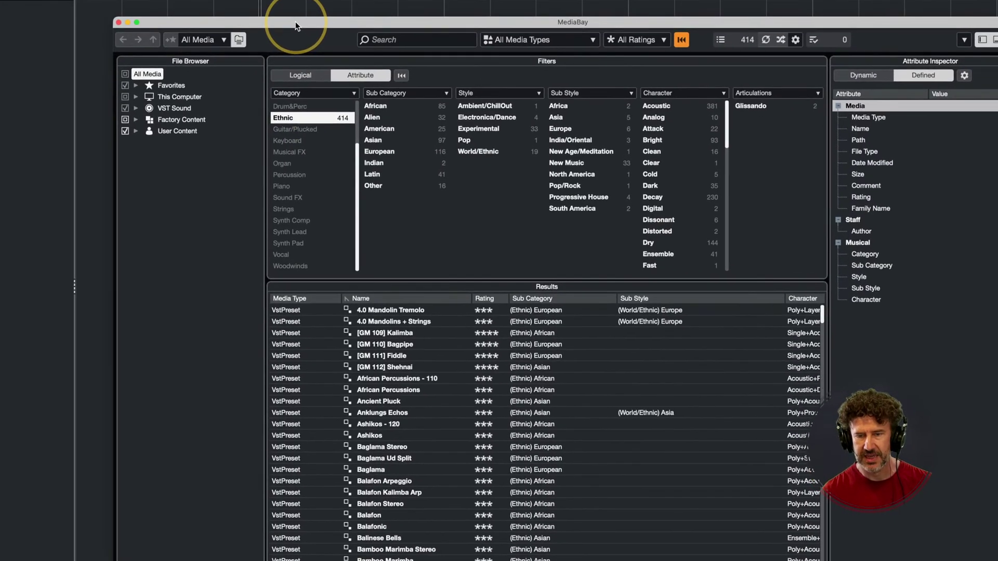
pyautogui.click(415, 40)
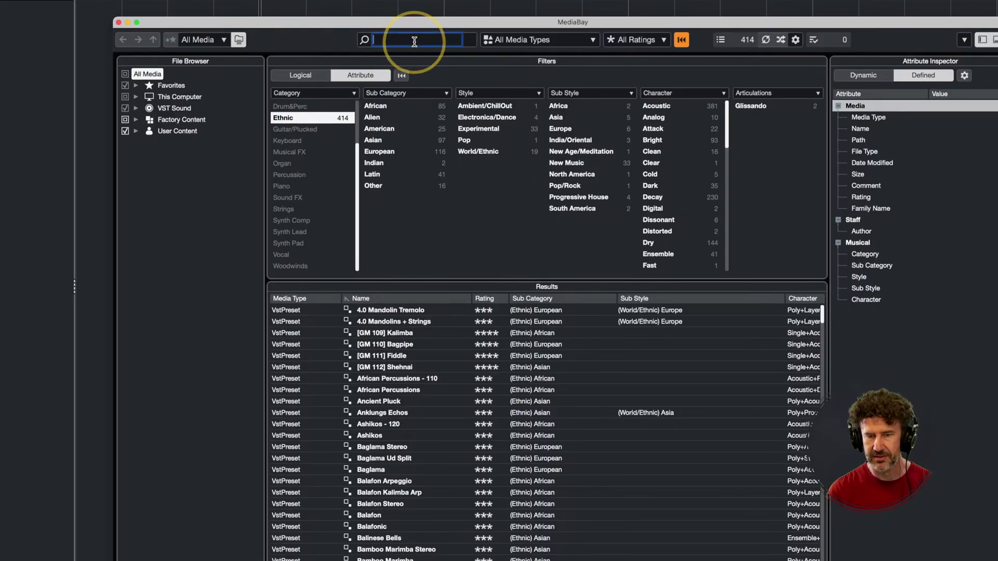
pyautogui.write('banjo')
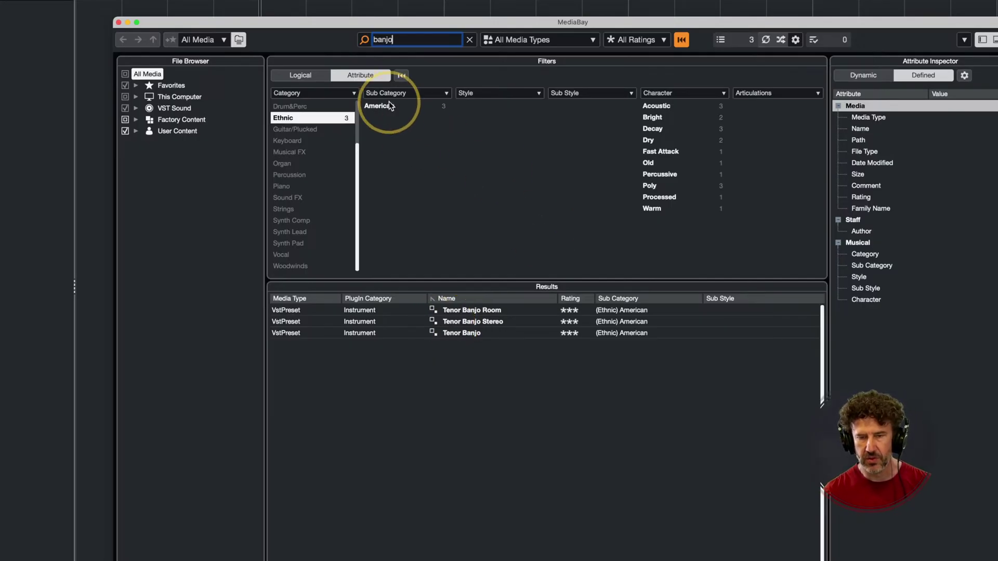
# Clear the Ethnic category filter and the banjo search, leaving the search field ready for entry.
pyautogui.click(402, 76)
pyautogui.click(681, 40)
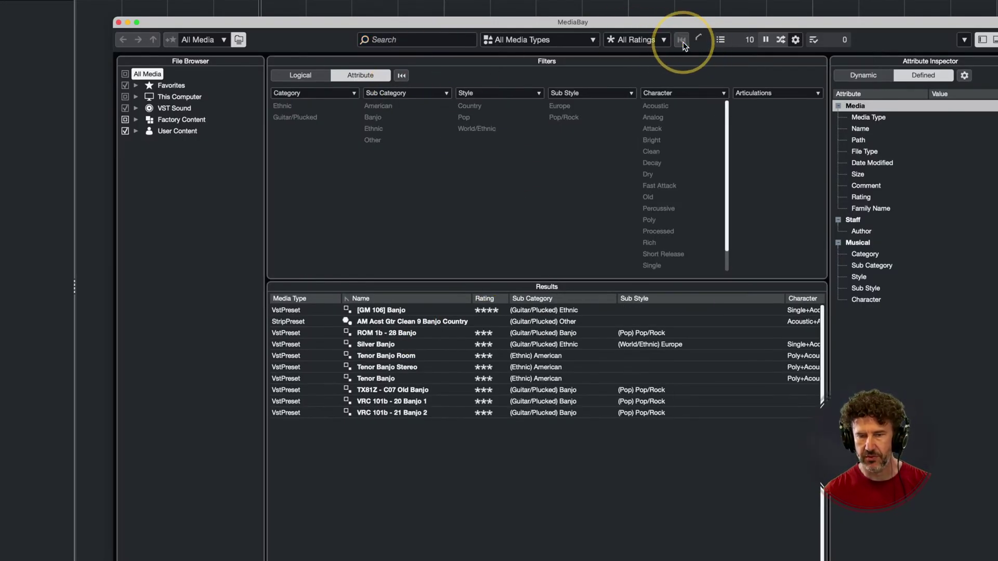
pyautogui.click(392, 40)
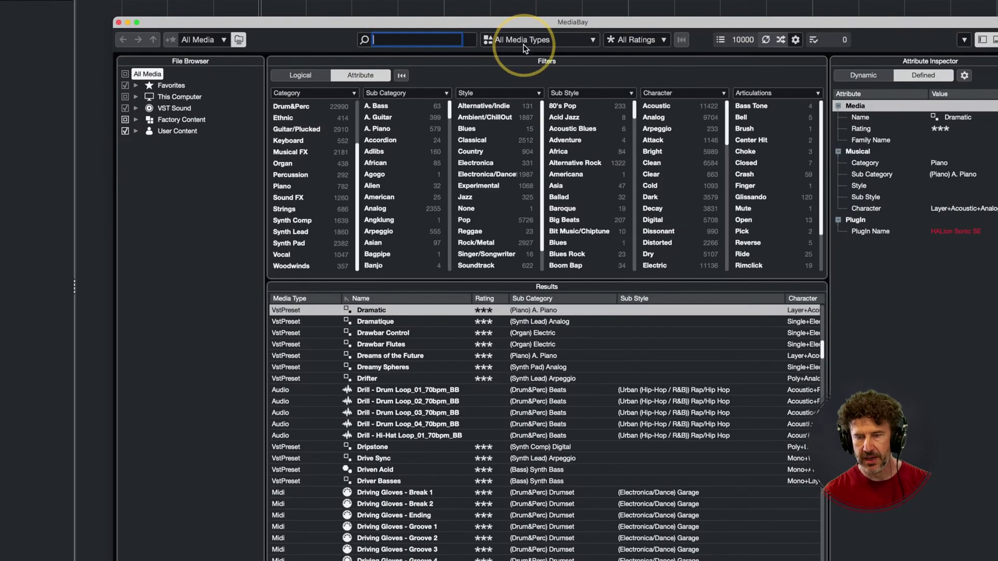
# Limit the results to Plug-in Presets and select the Dream Bass and Dreadlocks presets in turn.
pyautogui.click(527, 41)
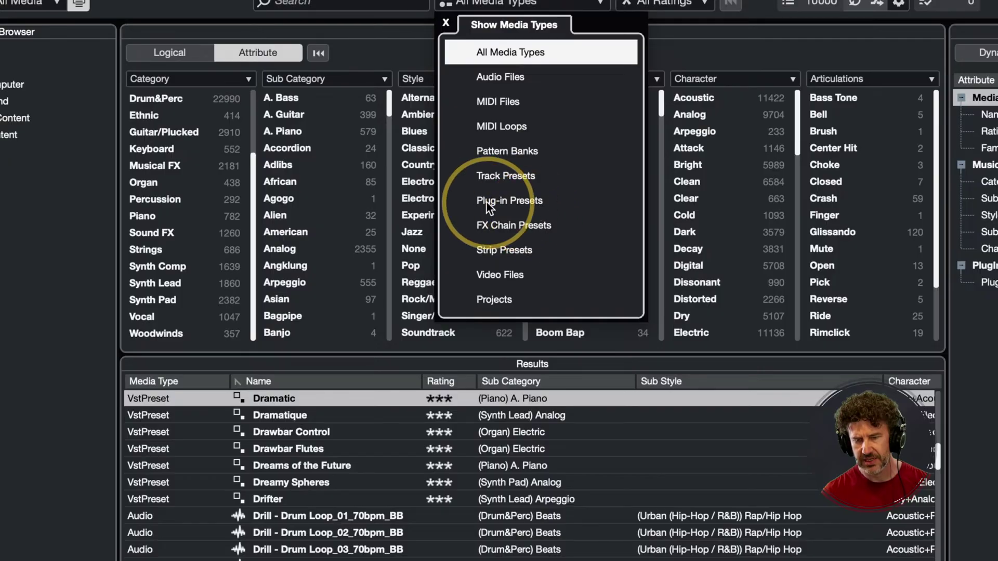
pyautogui.click(459, 203)
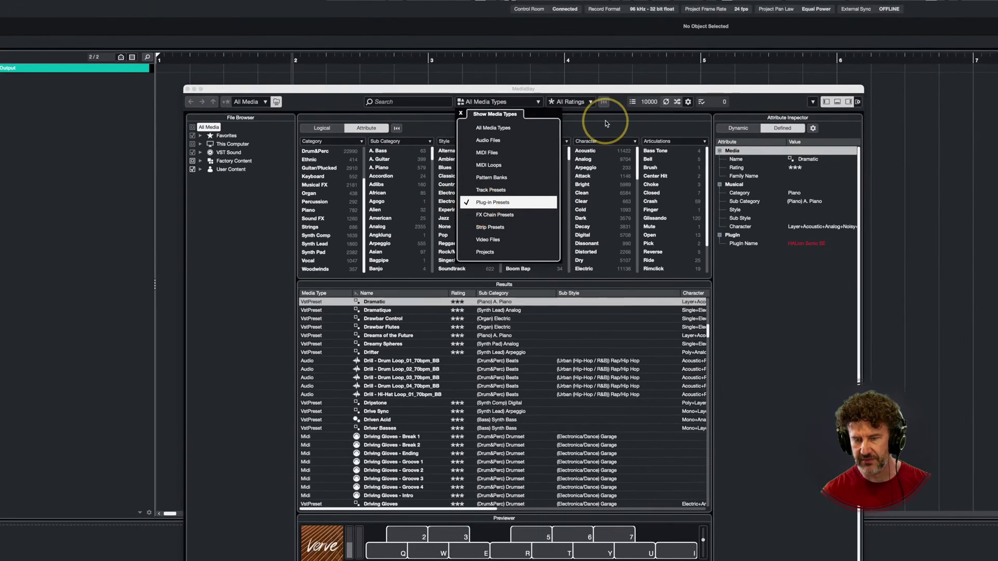
pyautogui.click(605, 122)
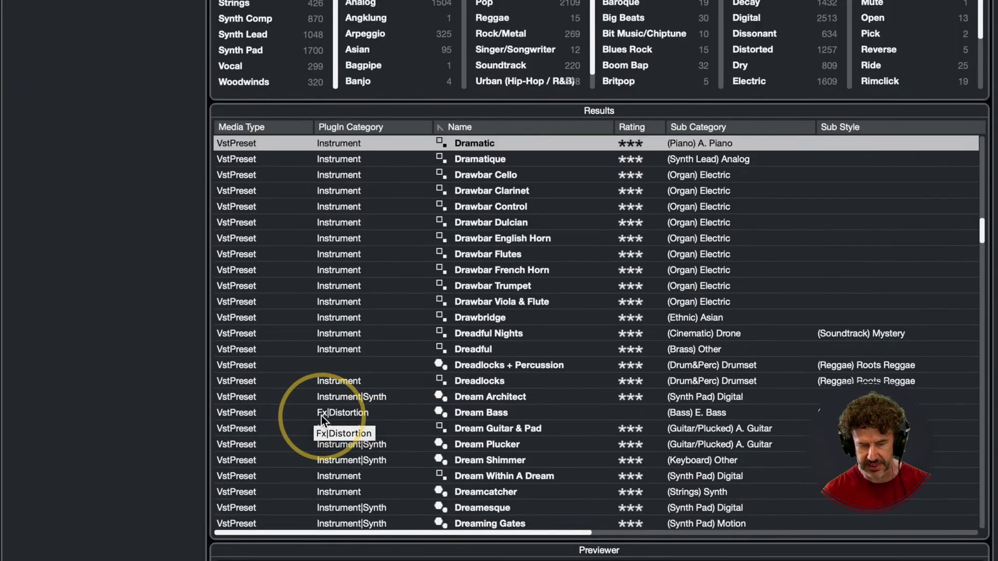
pyautogui.click(331, 414)
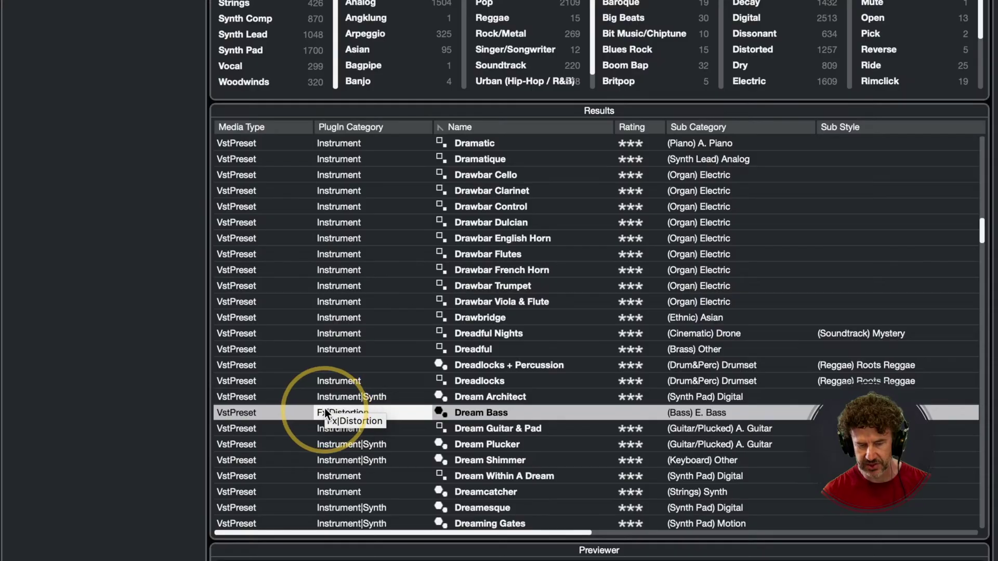
pyautogui.click(336, 384)
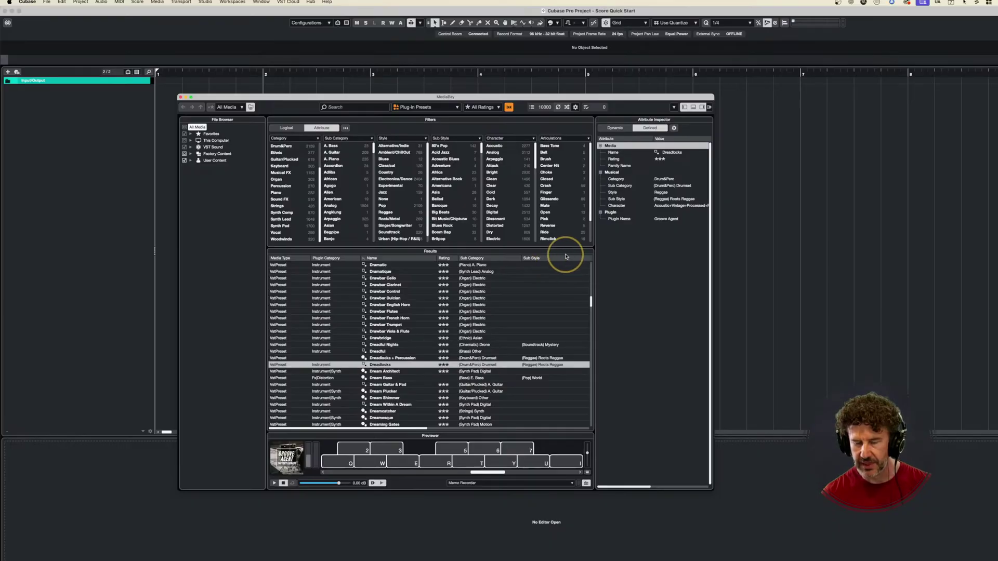
# Review the attribute columns available for the results list, and move the PlugIn Category column to directly after Name.
pyautogui.click(575, 107)
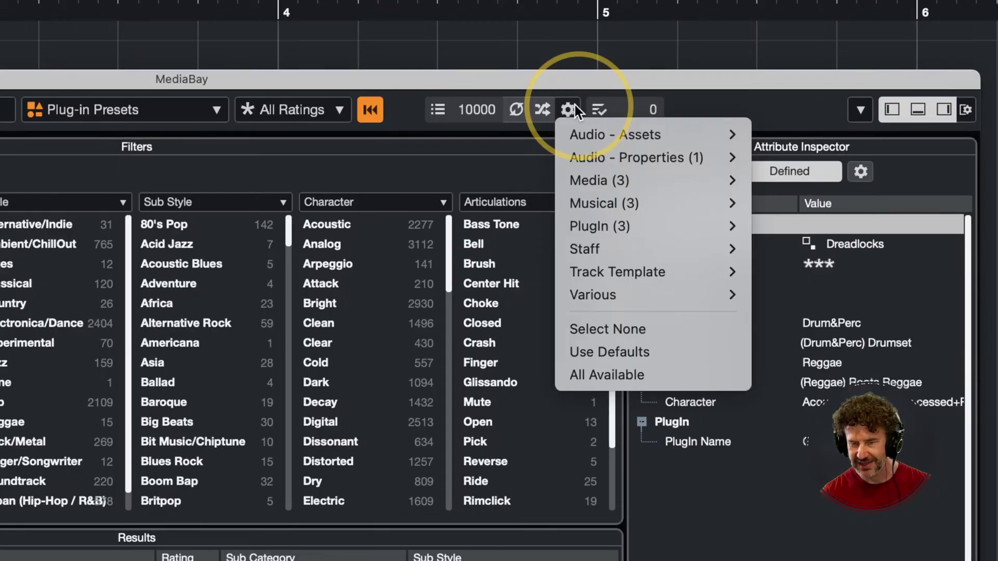
pyautogui.moveTo(614, 178)
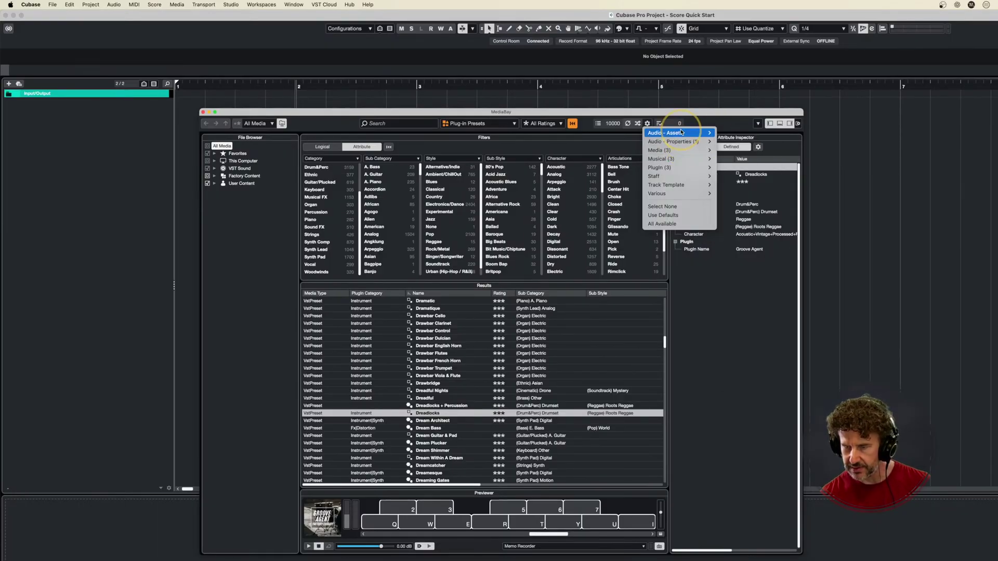
pyautogui.moveTo(682, 141)
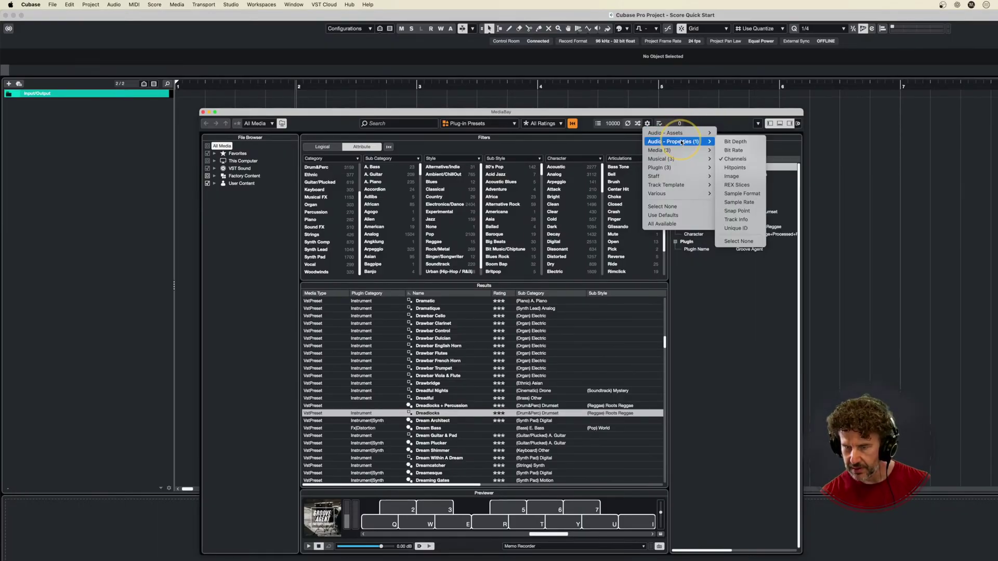
pyautogui.moveTo(676, 169)
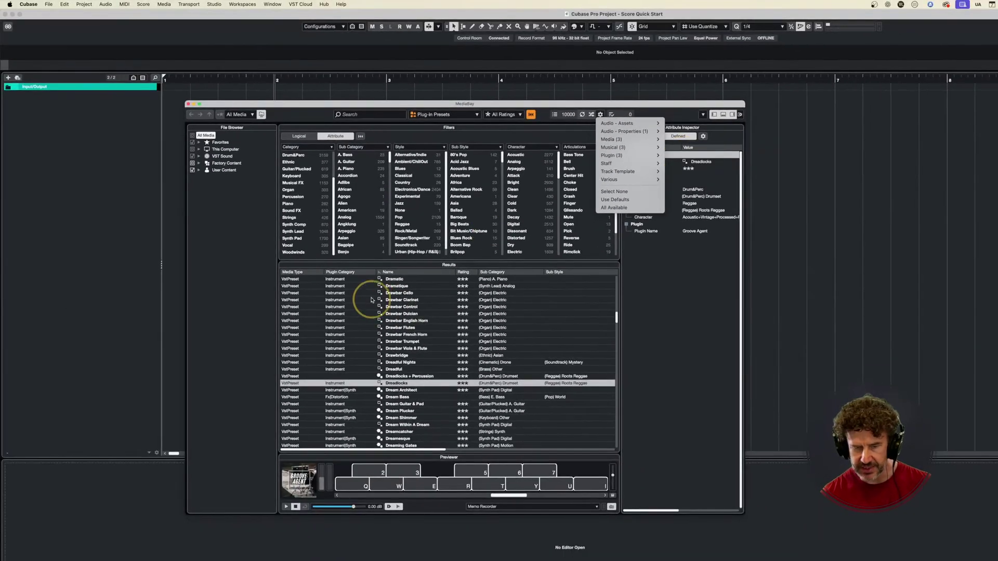
pyautogui.click(364, 276)
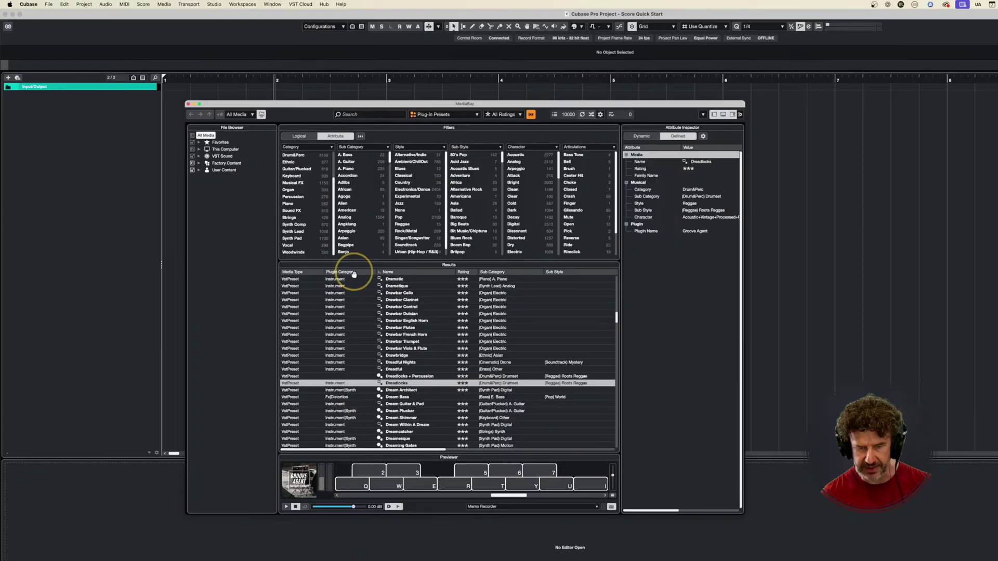
pyautogui.moveTo(354, 274); pyautogui.dragTo(426, 278)
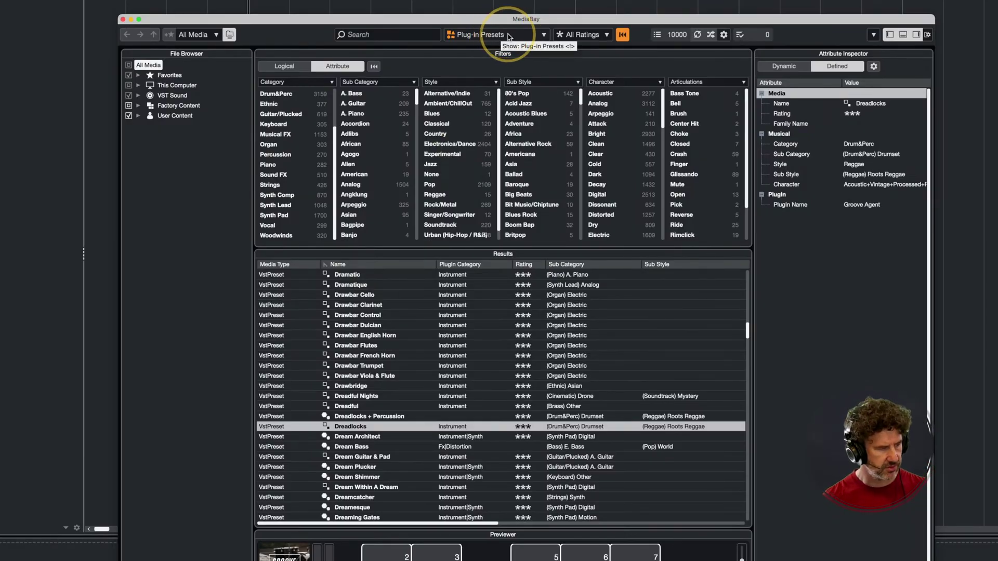
# Switch the media type filter to All Media Types and back to Plug-in Presets.
pyautogui.click(509, 36)
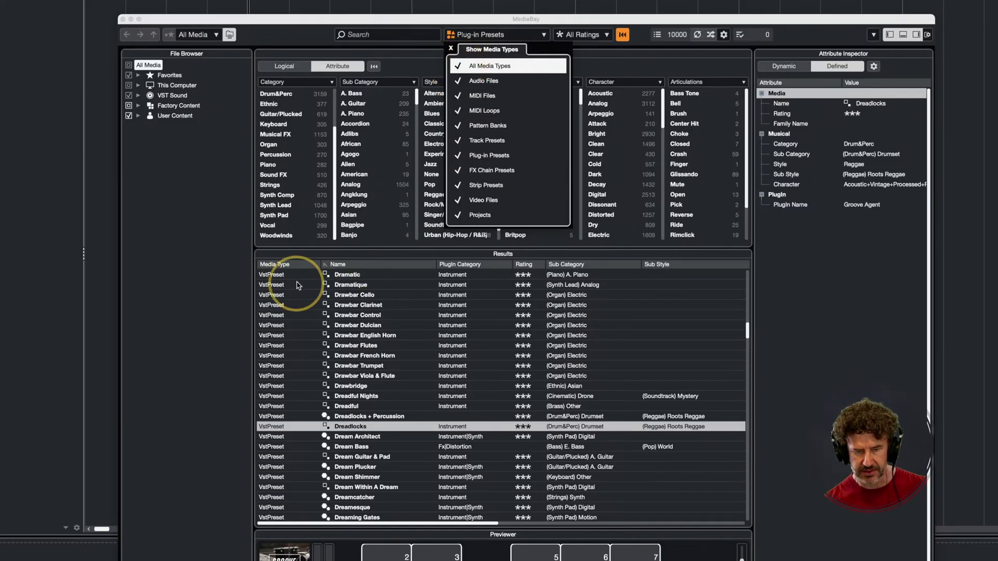
pyautogui.click(297, 251)
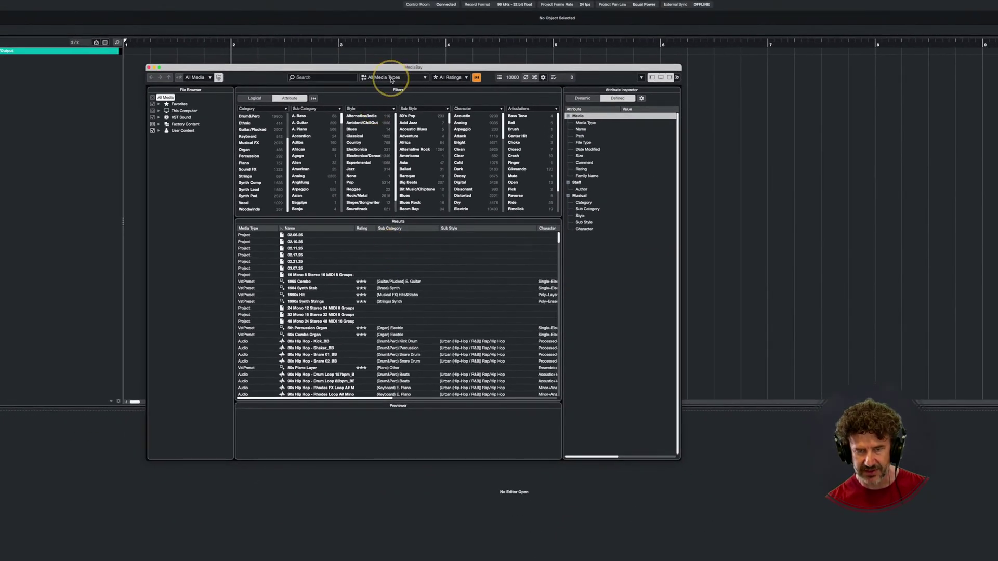
pyautogui.click(391, 79)
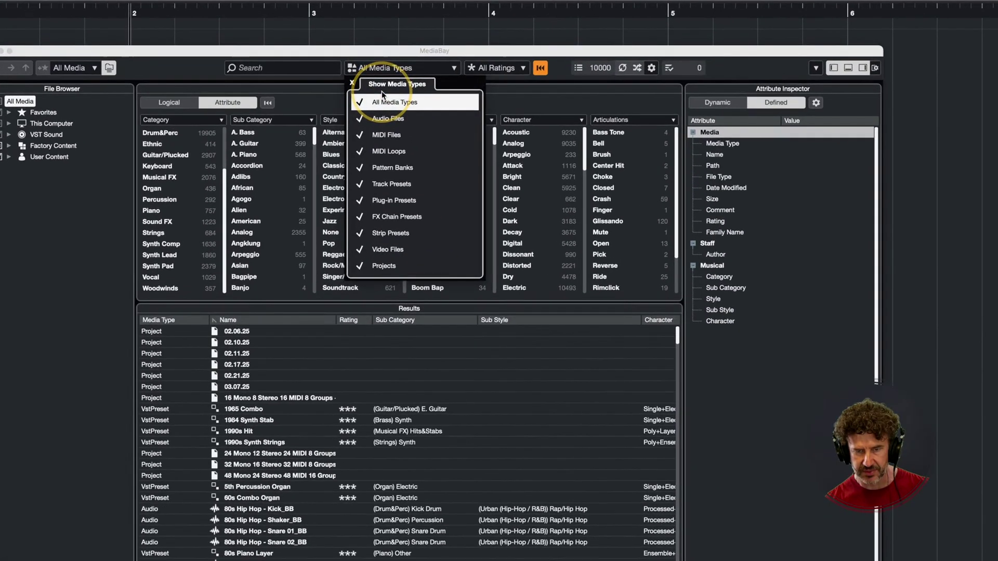
pyautogui.click(364, 200)
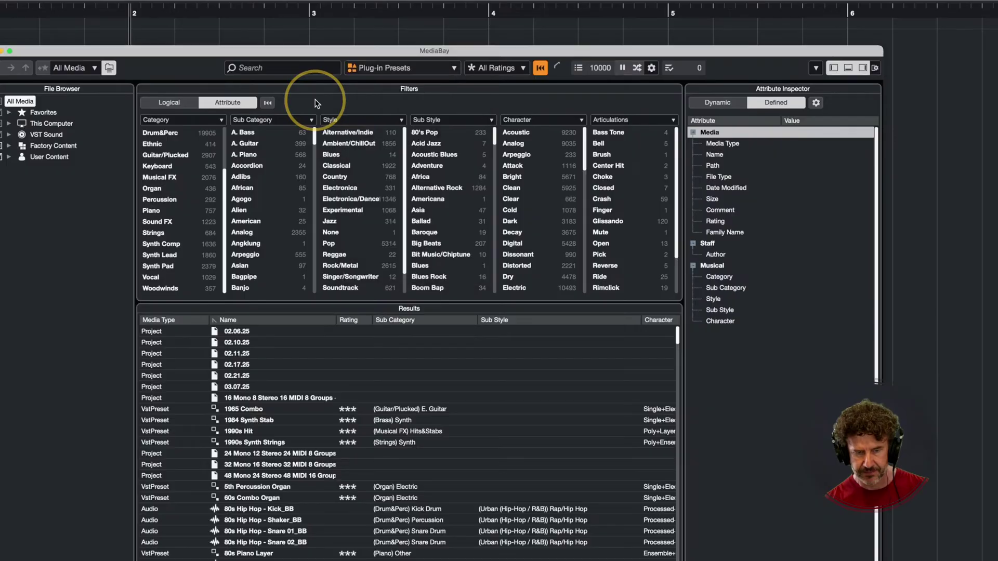
pyautogui.click(257, 333)
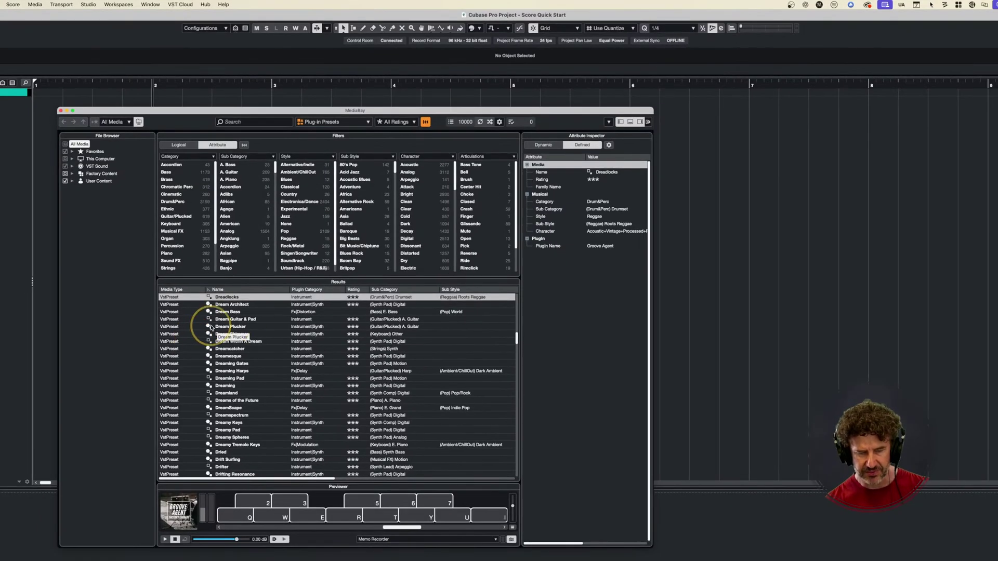
# Search the plug-in presets for "piano" and select the [GM 001] Acoustic Grand Piano preset for previewing.
pyautogui.scroll(15, 212, 327)
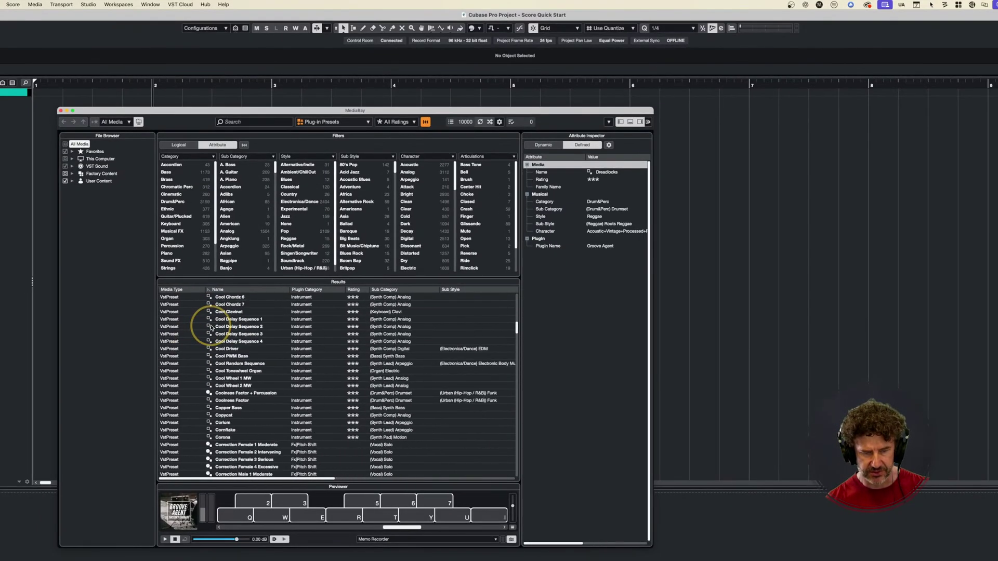
pyautogui.scroll(15, 211, 327)
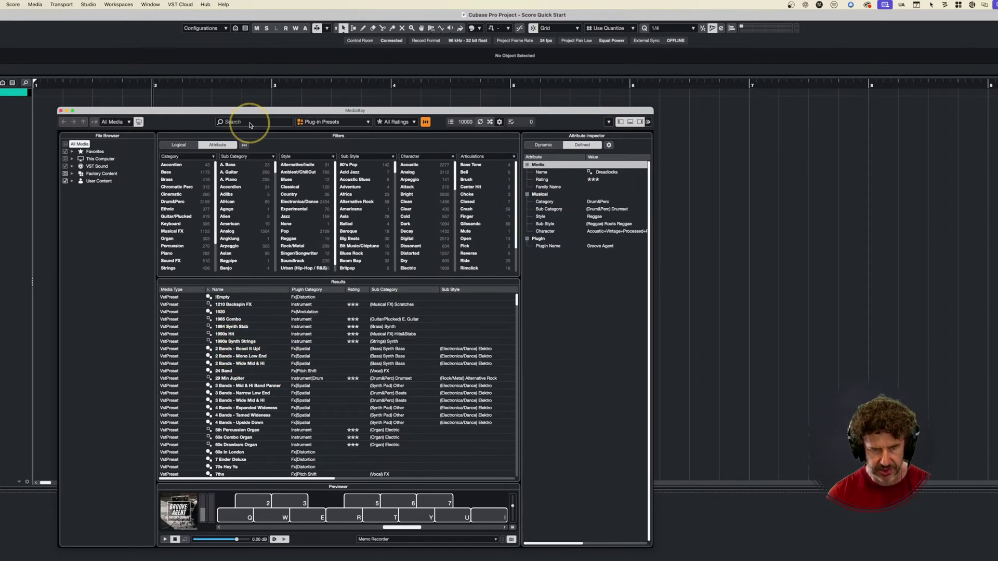
pyautogui.write('piano')
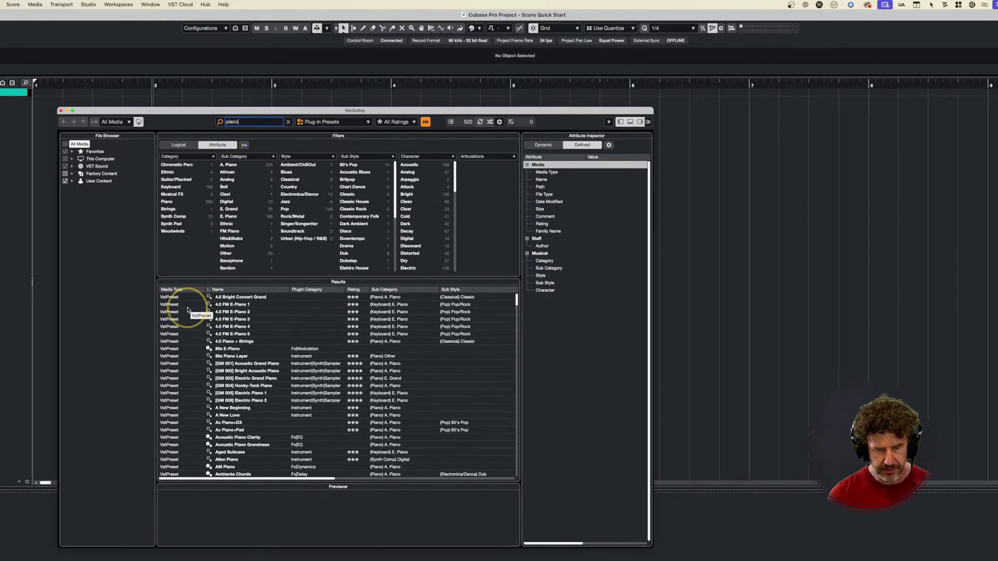
pyautogui.click(181, 306)
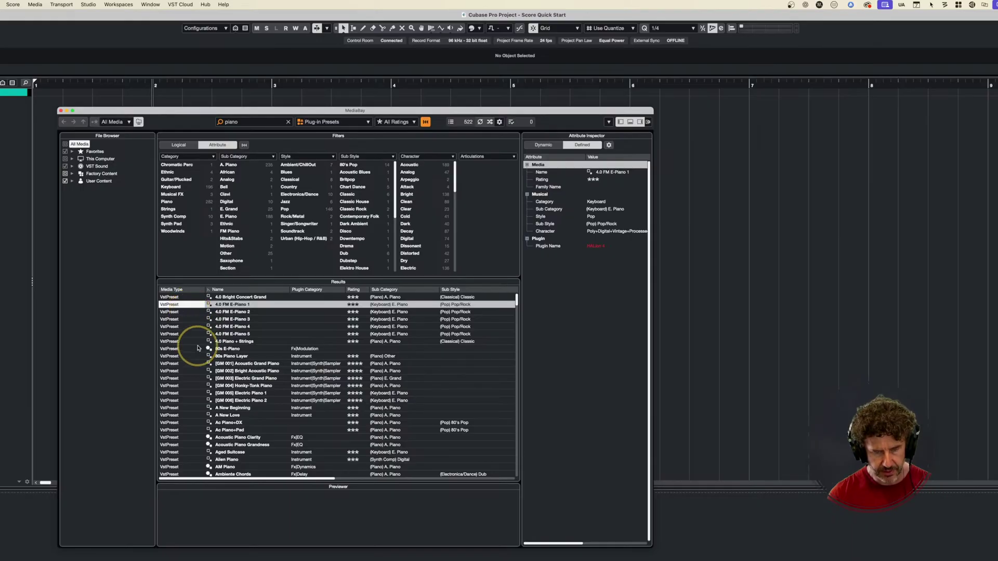
pyautogui.click(178, 363)
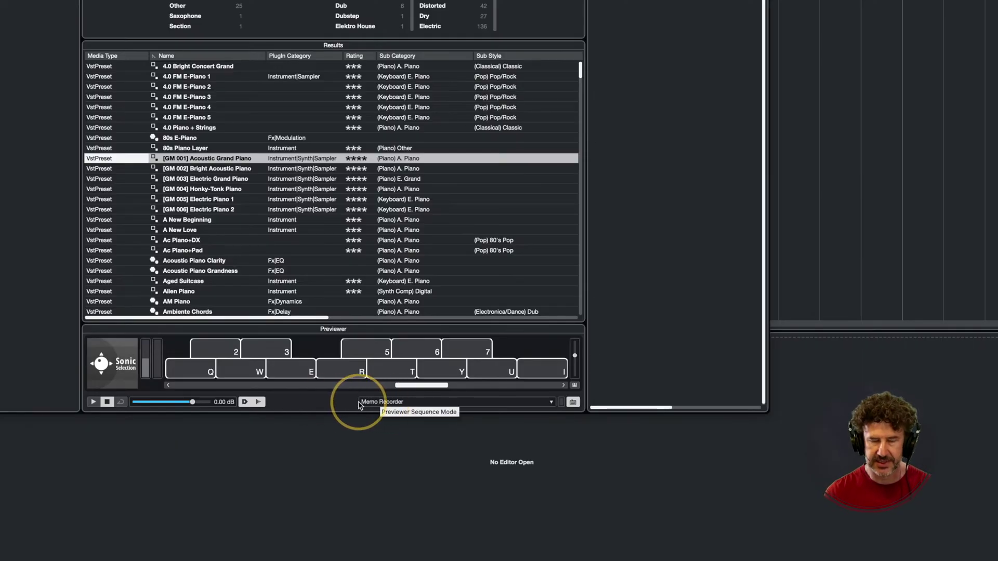
# Preview the [GM 001] Acoustic Grand Piano, [GM 002] Bright Acoustic Piano and [GM 003] Electric Grand Piano presets in turn, stopping playback at the end.
pyautogui.click(94, 402)
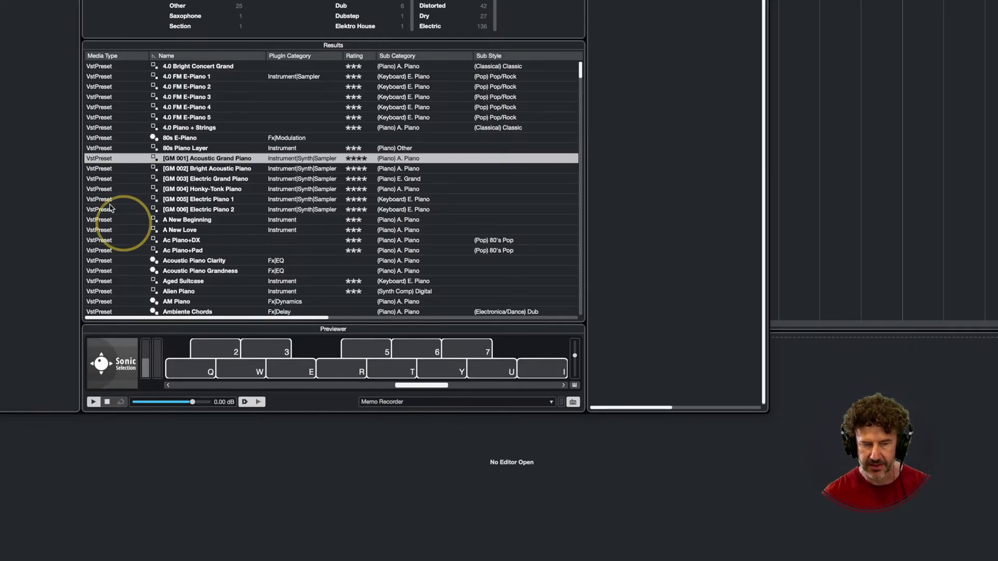
pyautogui.click(108, 168)
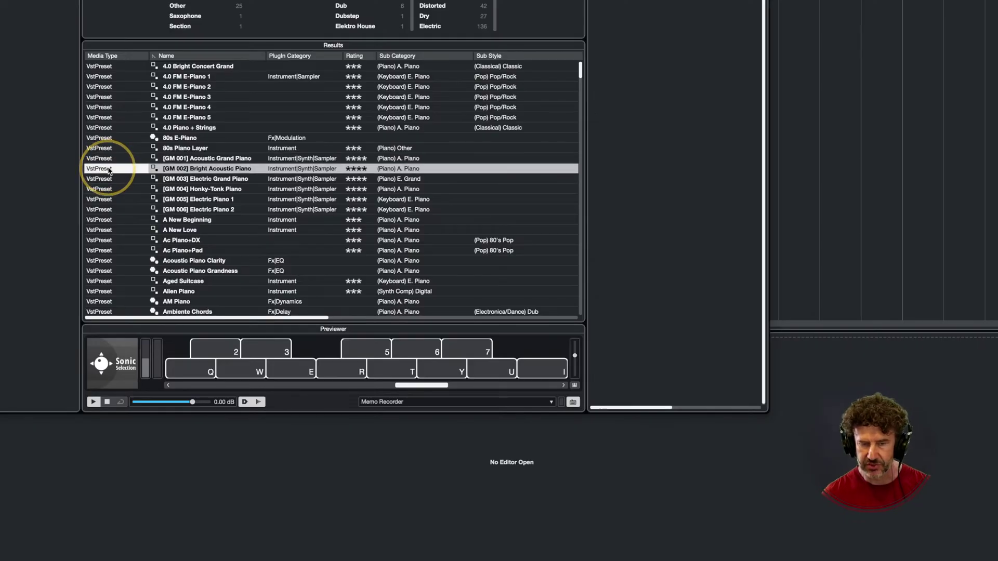
pyautogui.click(112, 179)
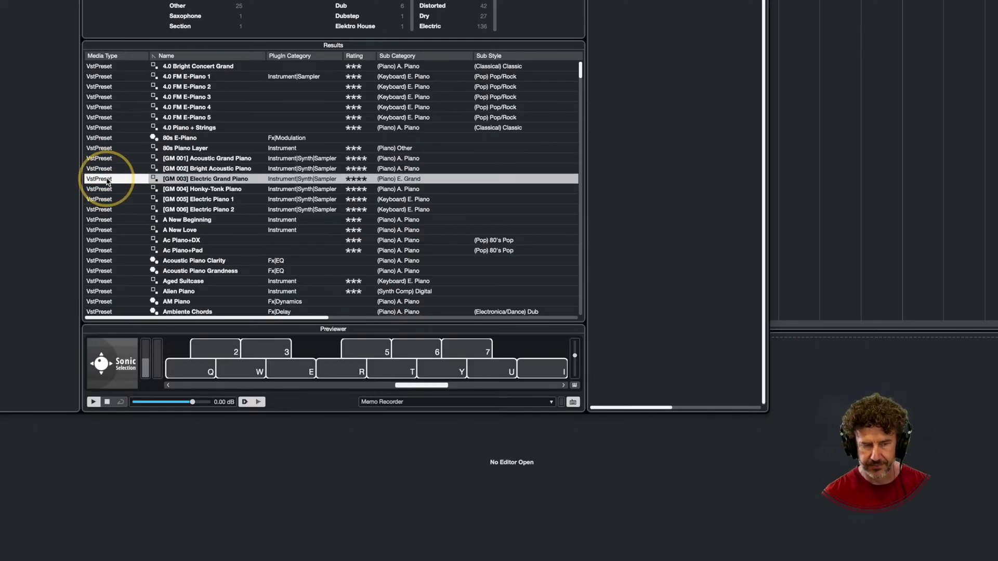
pyautogui.click(108, 402)
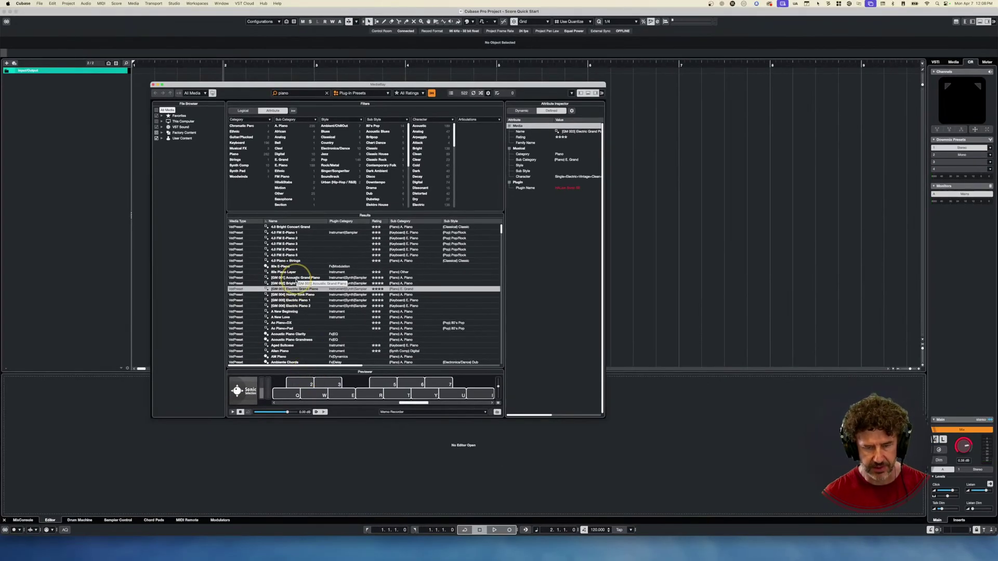
# Create an instrument track from the [GM 001] Acoustic Grand Piano preset, stop the preview and close MediaBay.
pyautogui.doubleClick(297, 278)
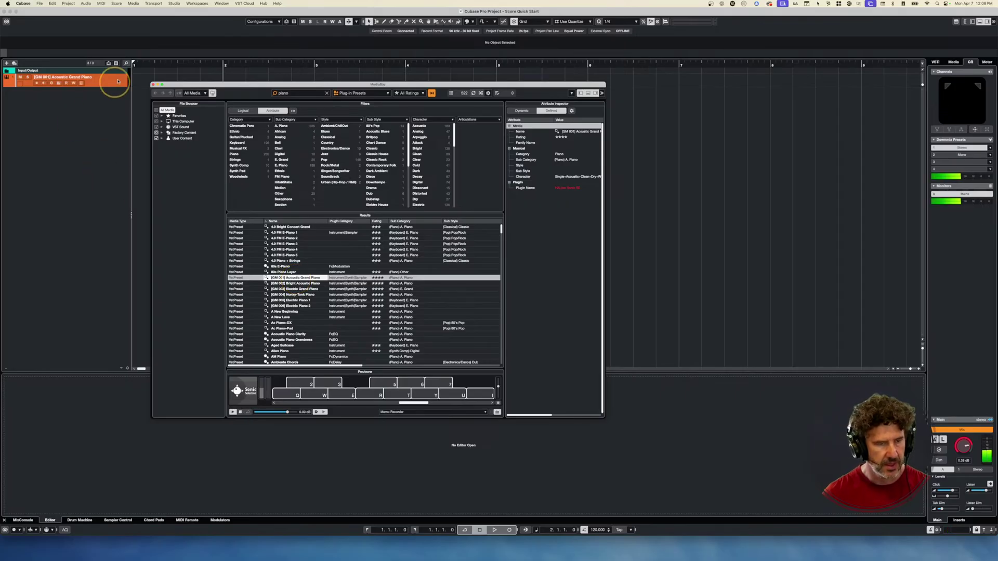
pyautogui.click(240, 413)
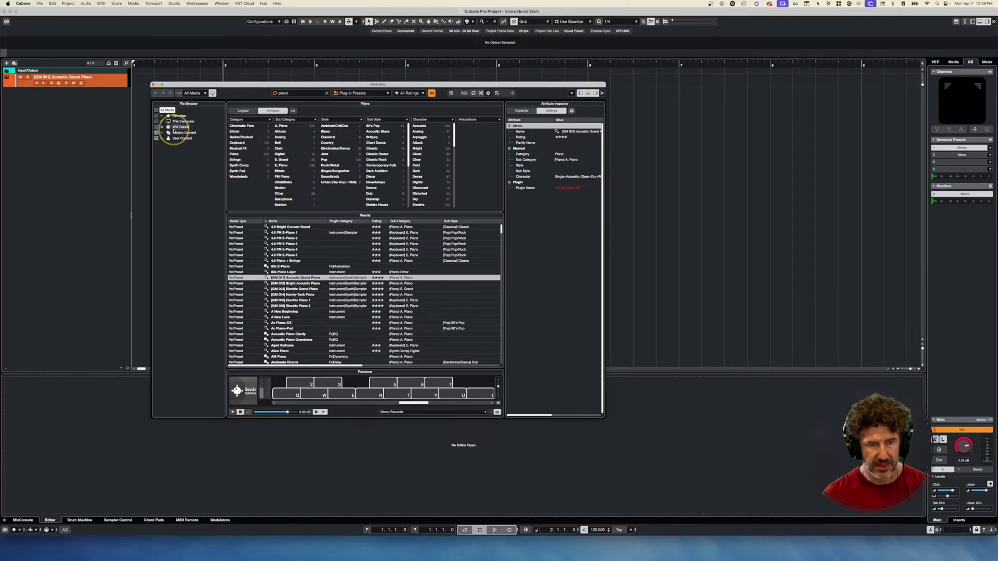
pyautogui.click(153, 85)
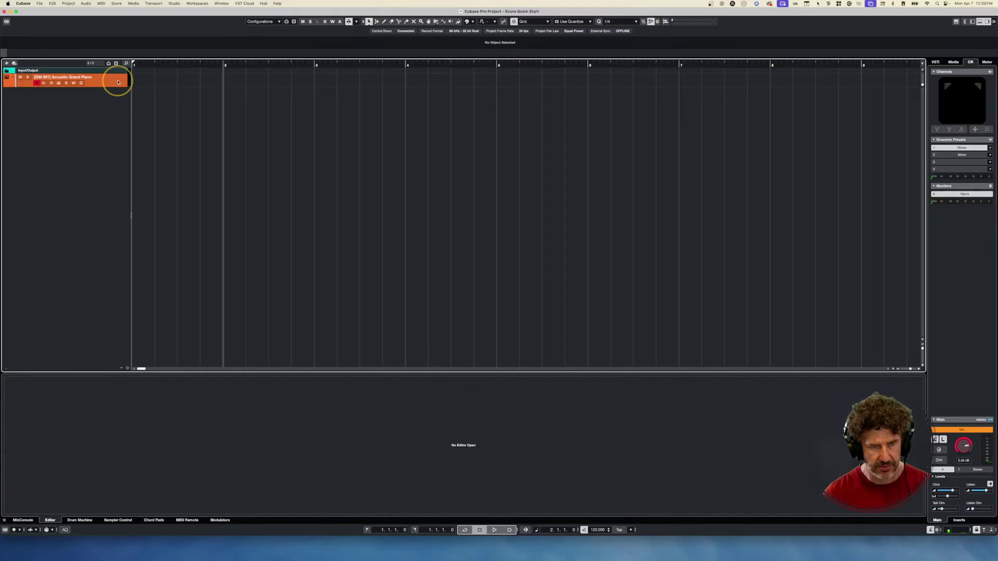
# Record a short melody on the Acoustic Grand Piano track from bar 2 and display it in the Score Editor.
pyautogui.press('KP_Multiply')
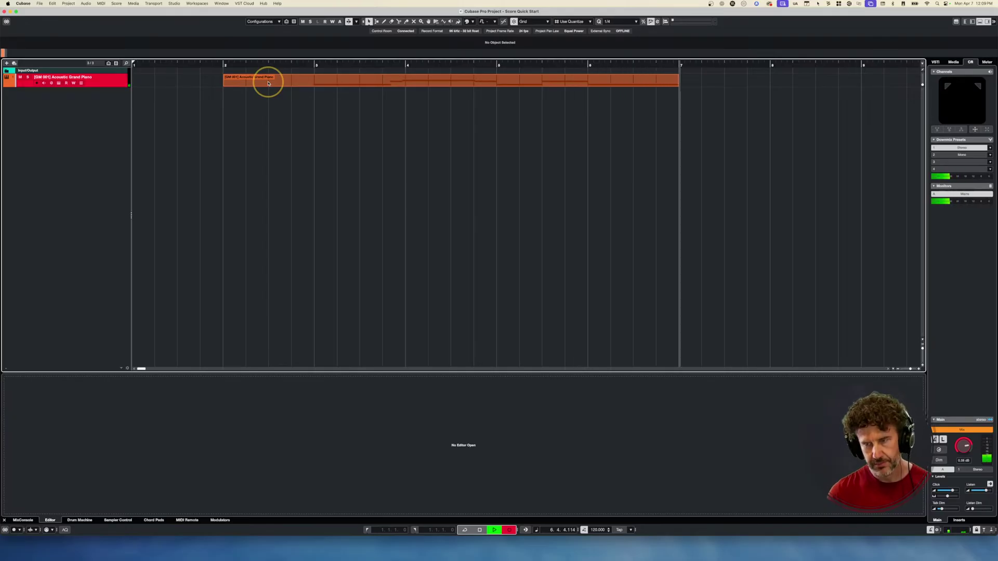
pyautogui.press('space')
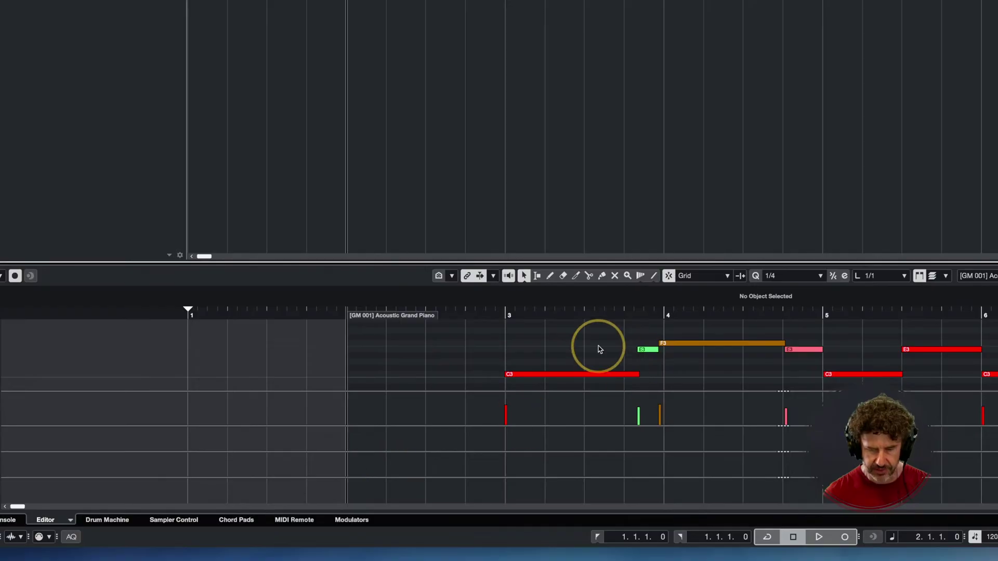
pyautogui.click(70, 520)
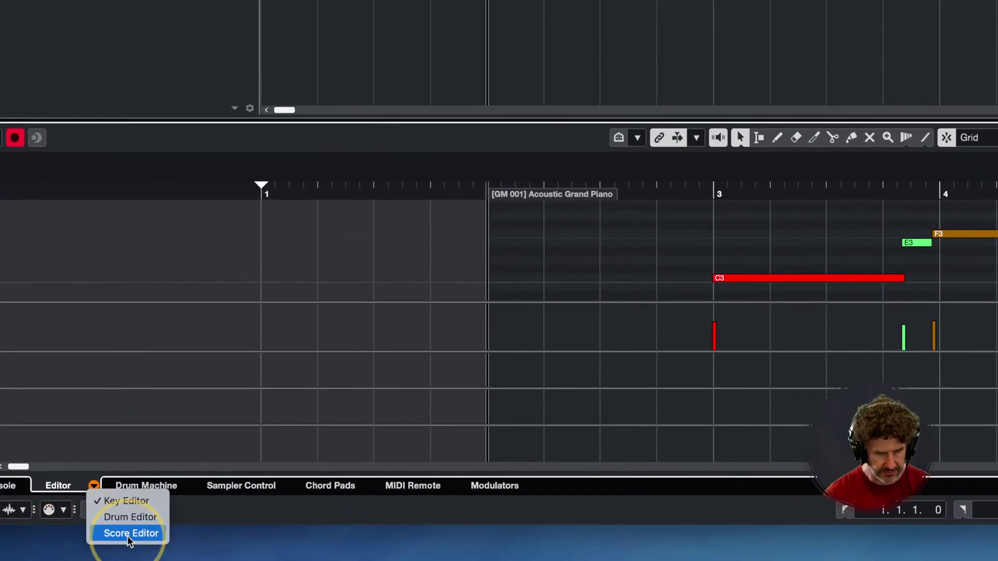
pyautogui.click(114, 535)
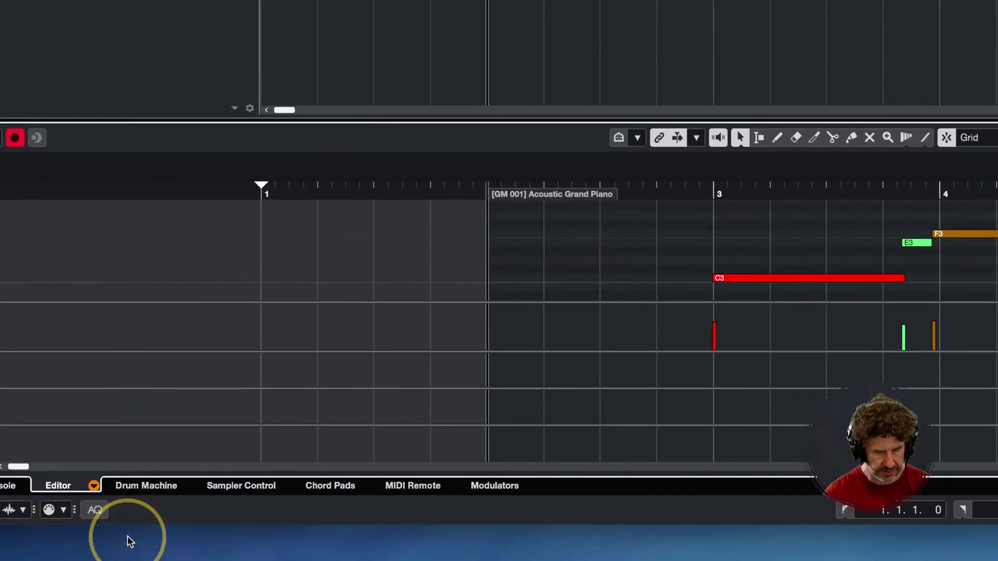
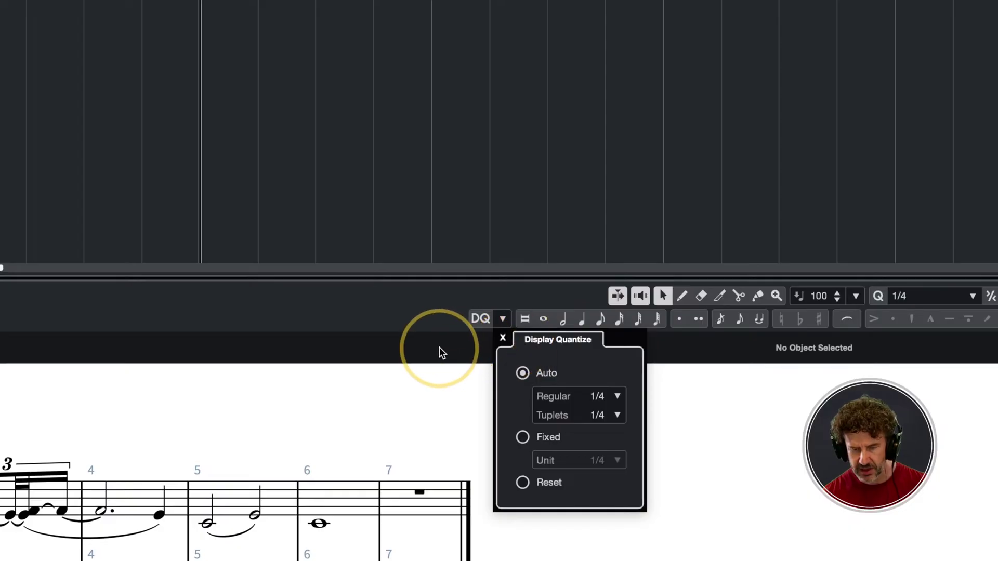
# Review the Display Quantize options and insert a display quantize event at bar 6 with Auto, Regular 1/4 and Tuplets 1/4.
pyautogui.click(486, 321)
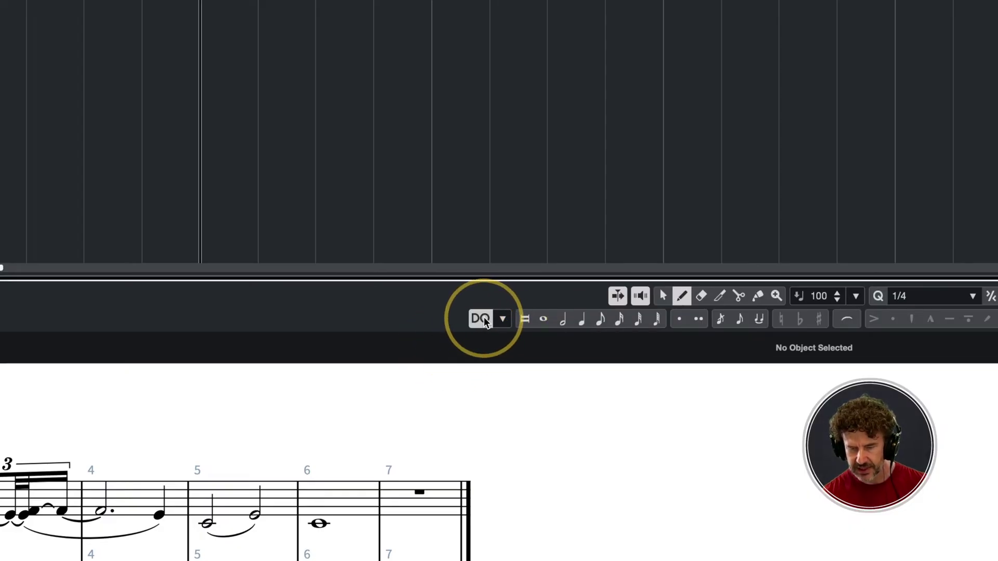
pyautogui.click(502, 318)
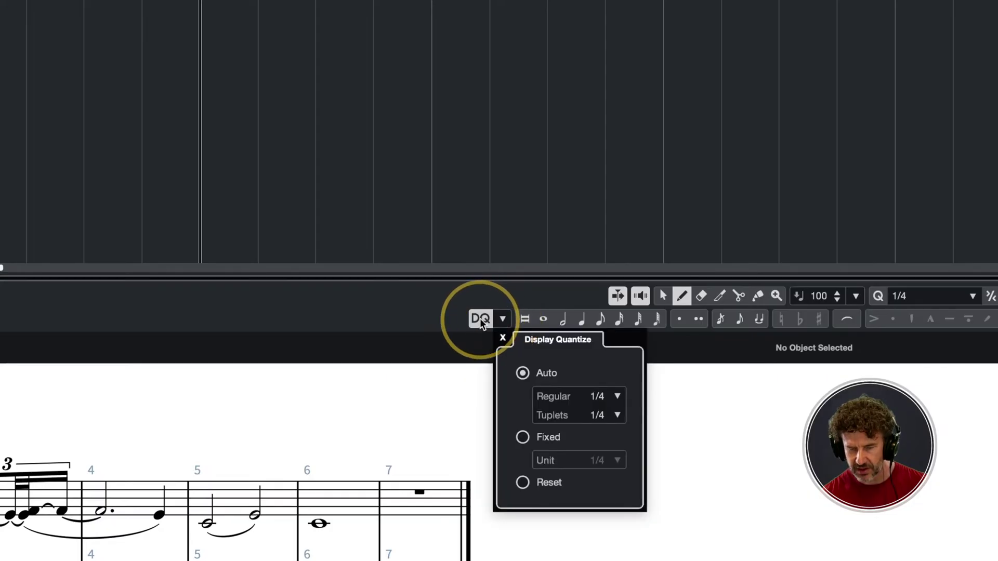
pyautogui.click(479, 320)
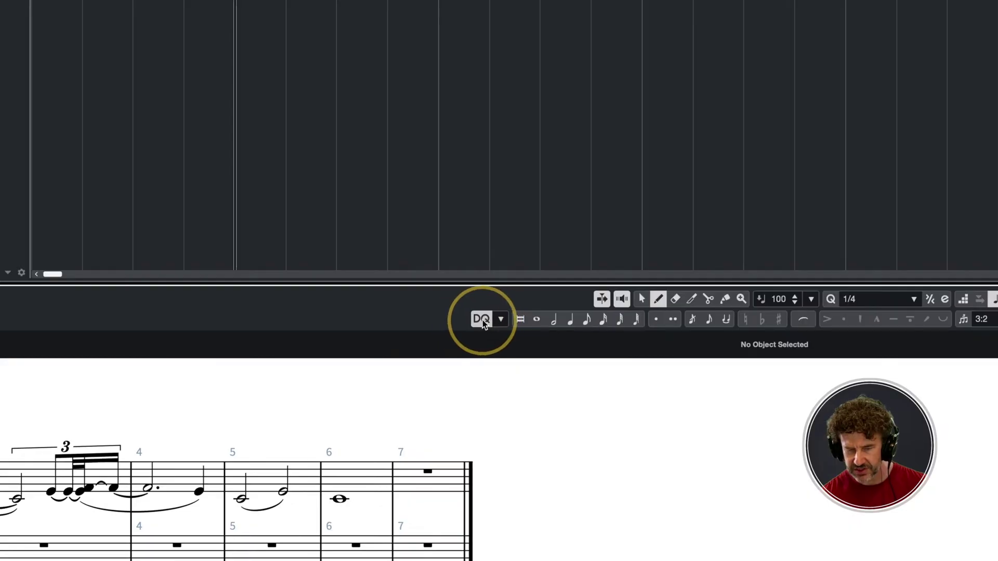
pyautogui.click(474, 320)
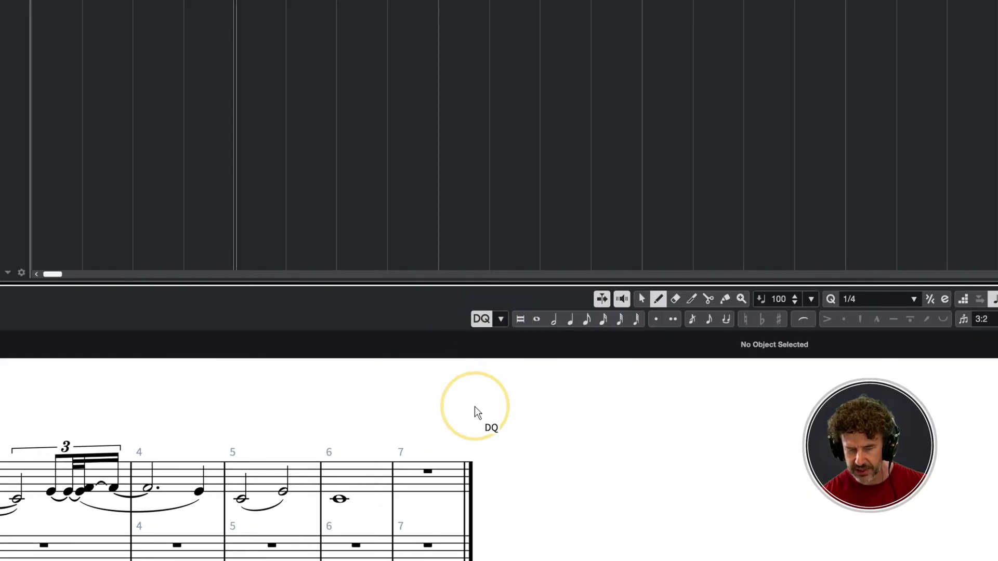
pyautogui.click(484, 321)
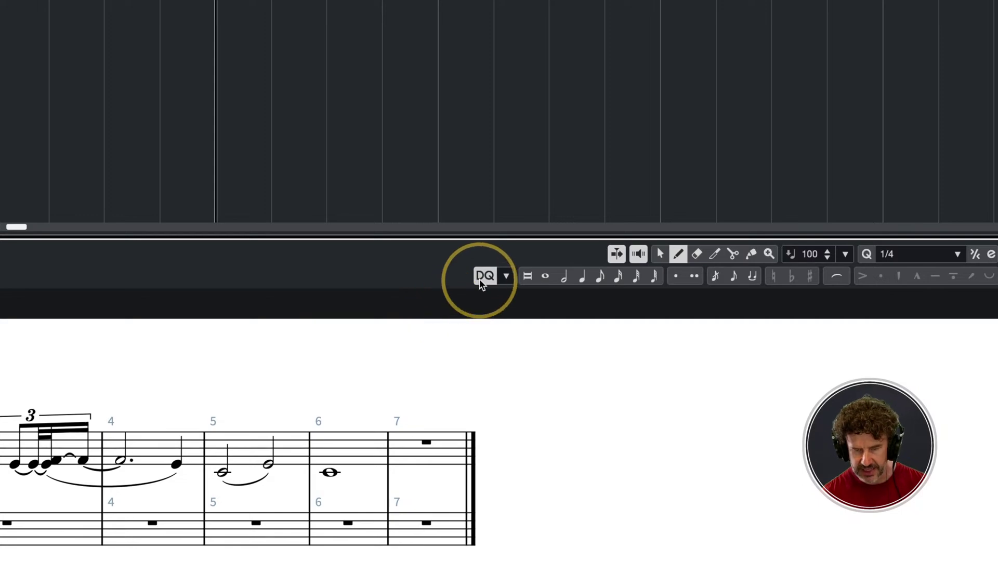
pyautogui.click(504, 277)
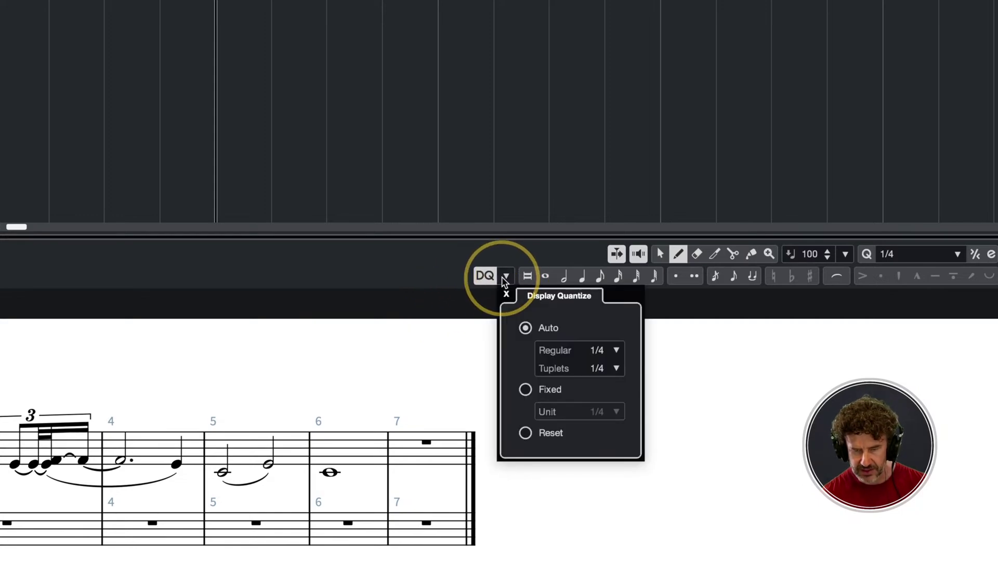
pyautogui.click(505, 293)
pyautogui.click(318, 462)
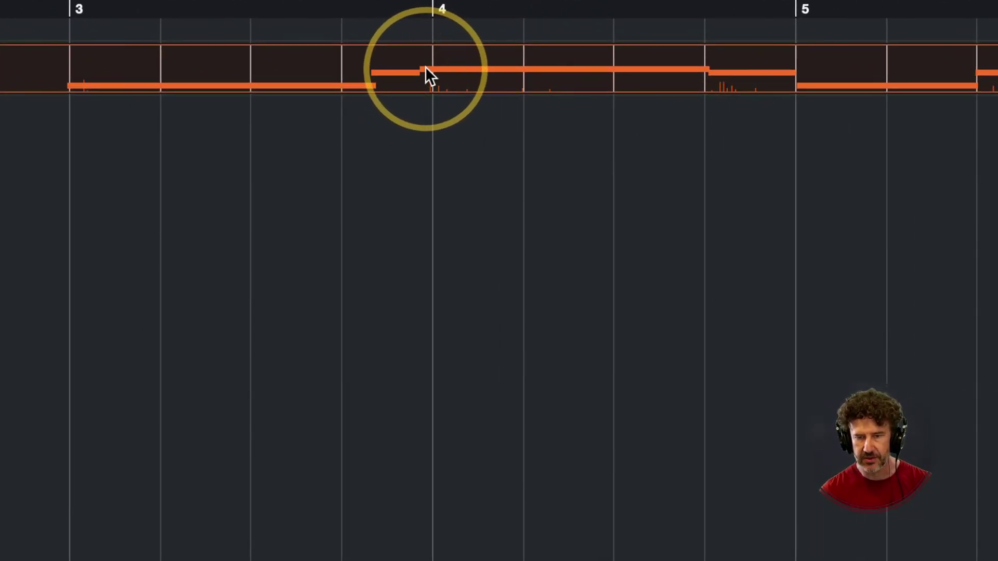
# Quantize the recorded piano part's notes and undo the quantization.
pyautogui.press('q')
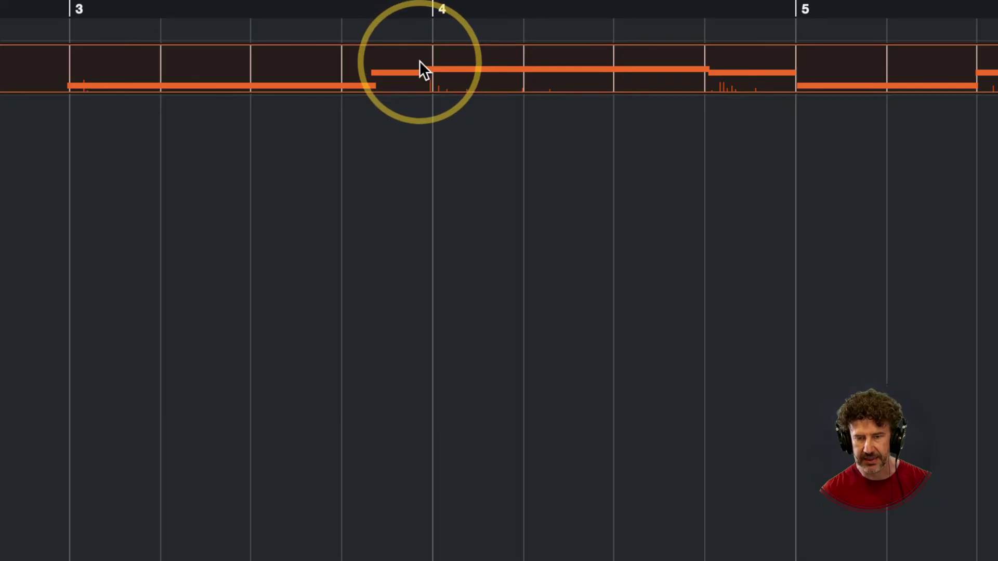
pyautogui.hotkey('ctrl', 'z')
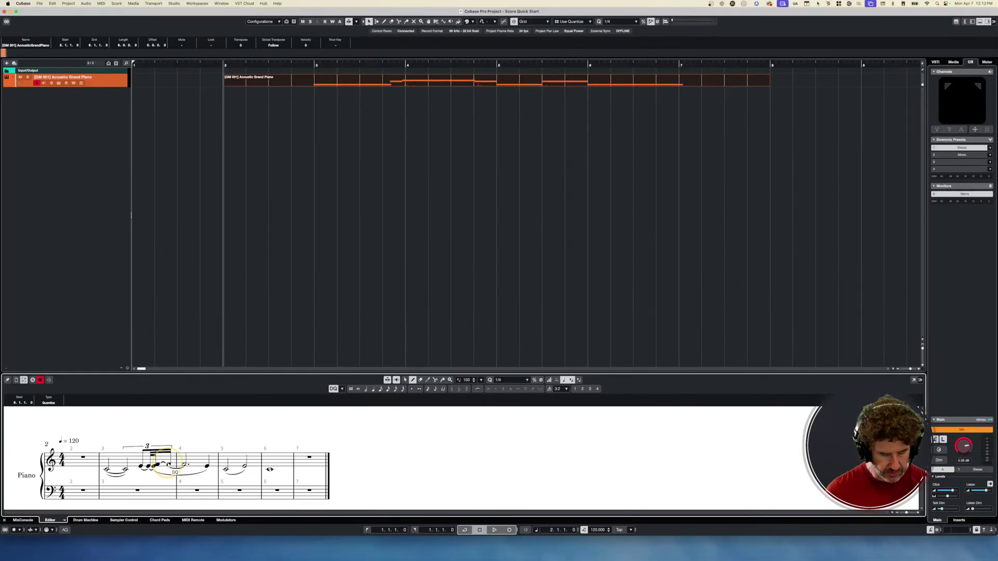
# Hide the lower editor, reopen the Score Editor for the piano part and expand it into its own full-size window.
pyautogui.click(280, 465)
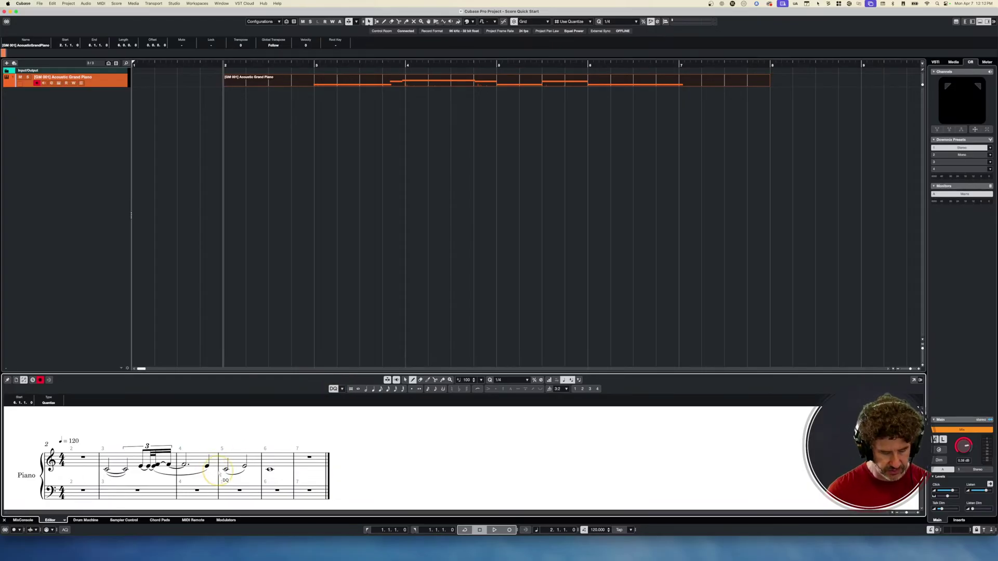
pyautogui.press('super+alt+e')
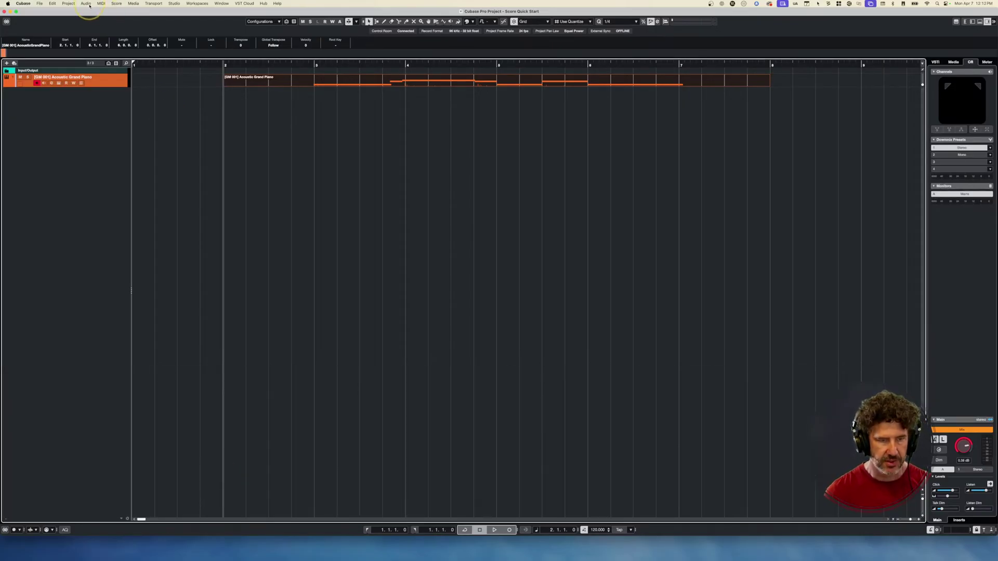
pyautogui.click(116, 3)
pyautogui.click(125, 12)
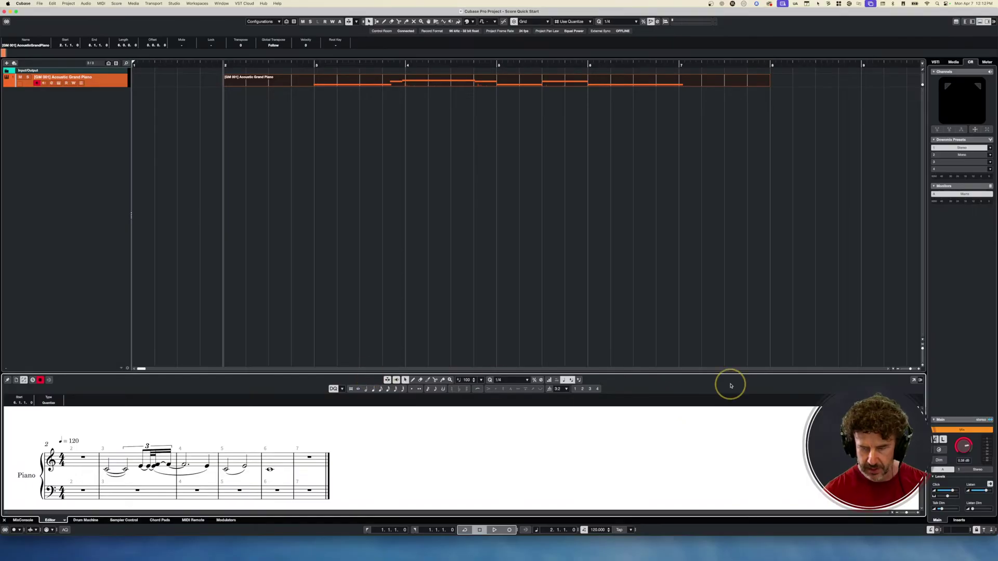
pyautogui.click(913, 381)
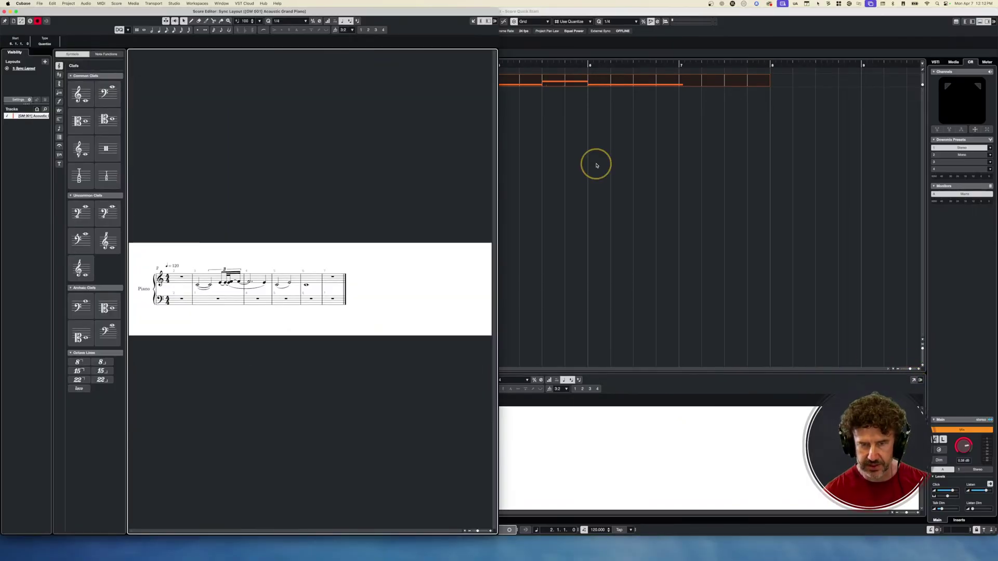
pyautogui.doubleClick(217, 11)
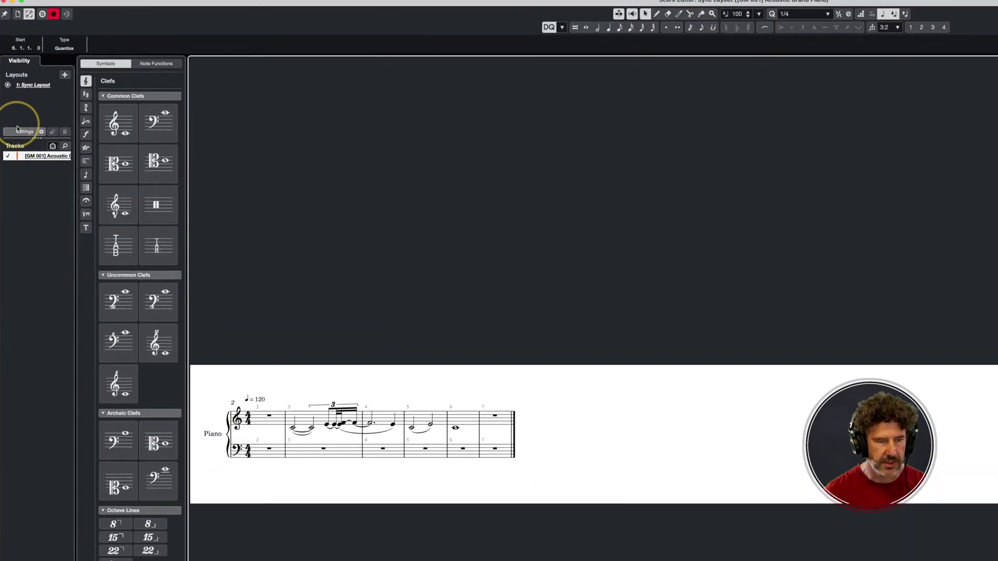
# Examine the Sync Layout settings for instrument, page setup, markers and timecode, note spacing, vertical spacing and chord symbols, and cancel the dialog.
pyautogui.click(21, 131)
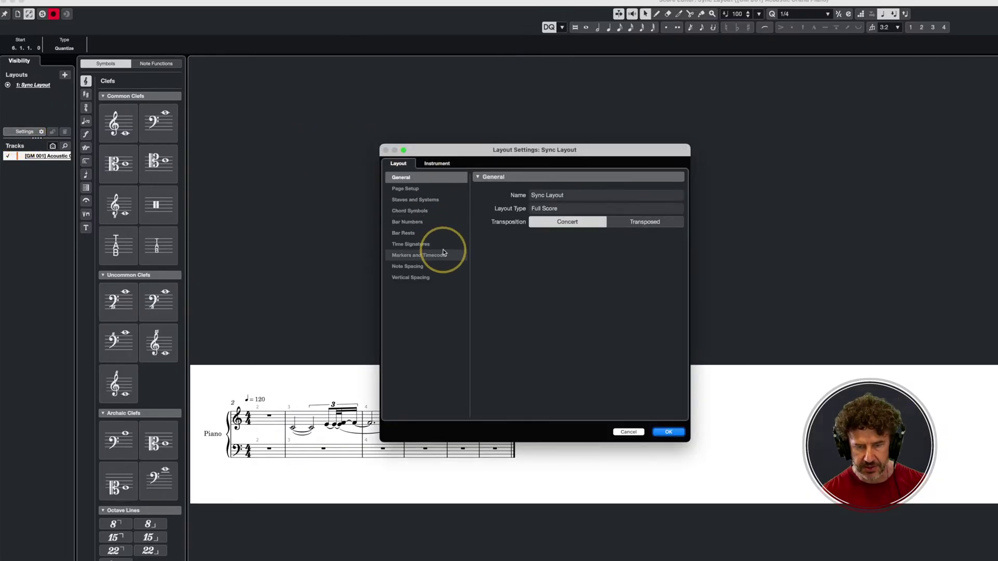
pyautogui.click(443, 163)
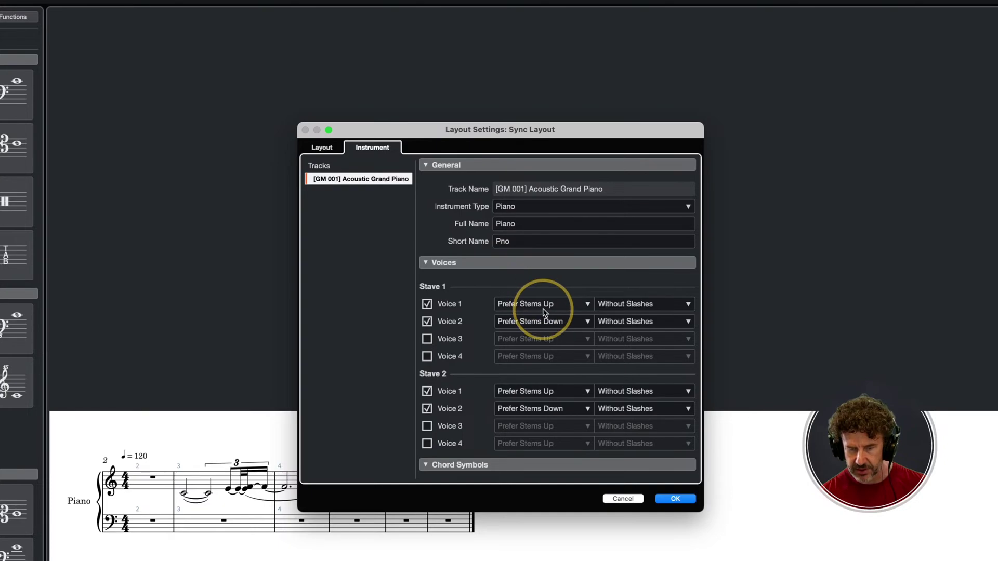
pyautogui.click(325, 148)
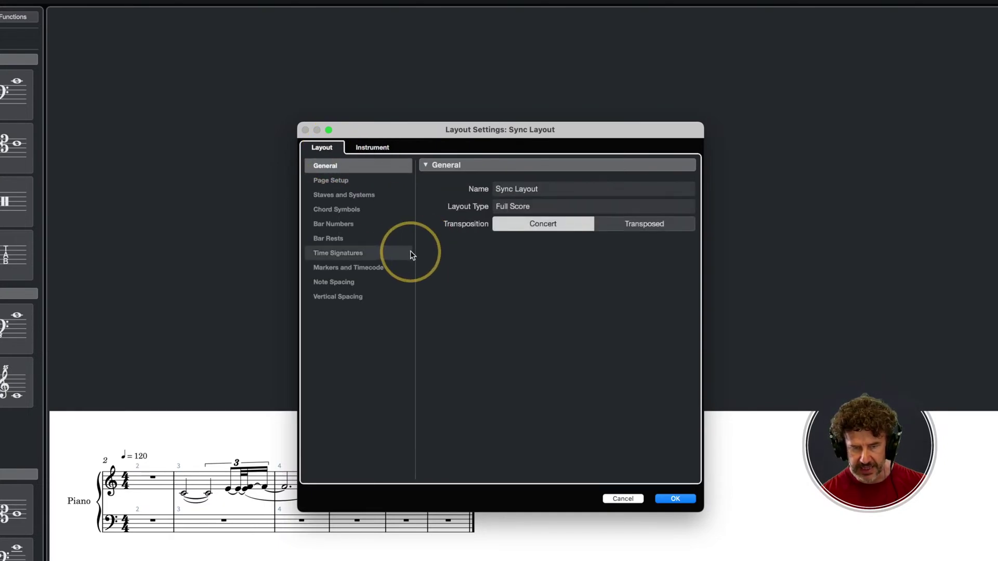
pyautogui.click(349, 185)
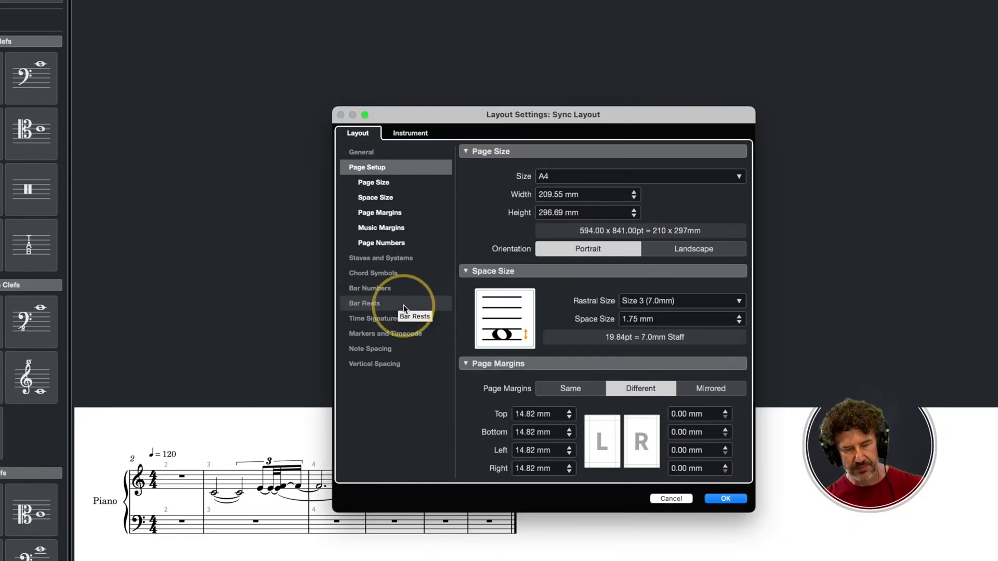
pyautogui.click(368, 334)
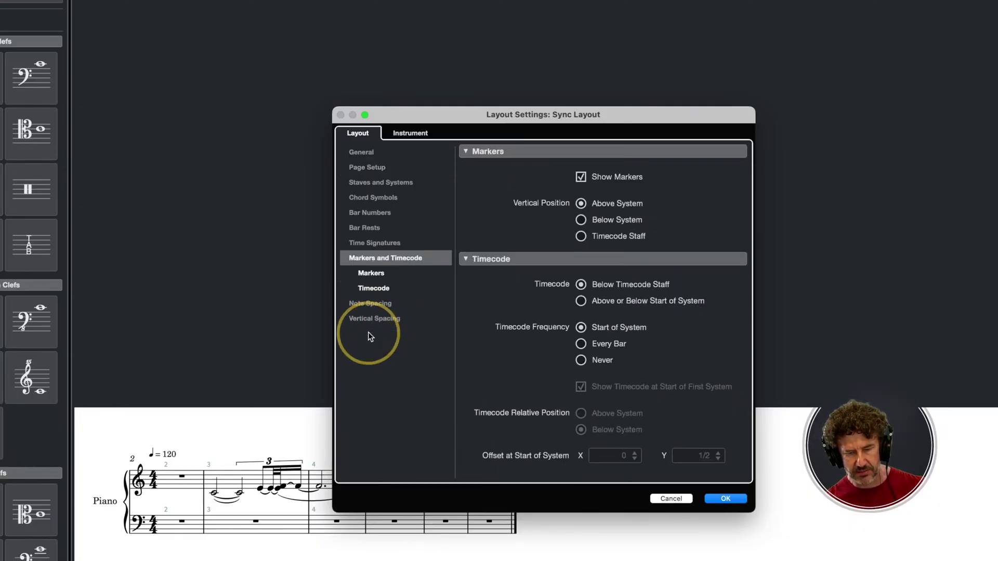
pyautogui.click(363, 304)
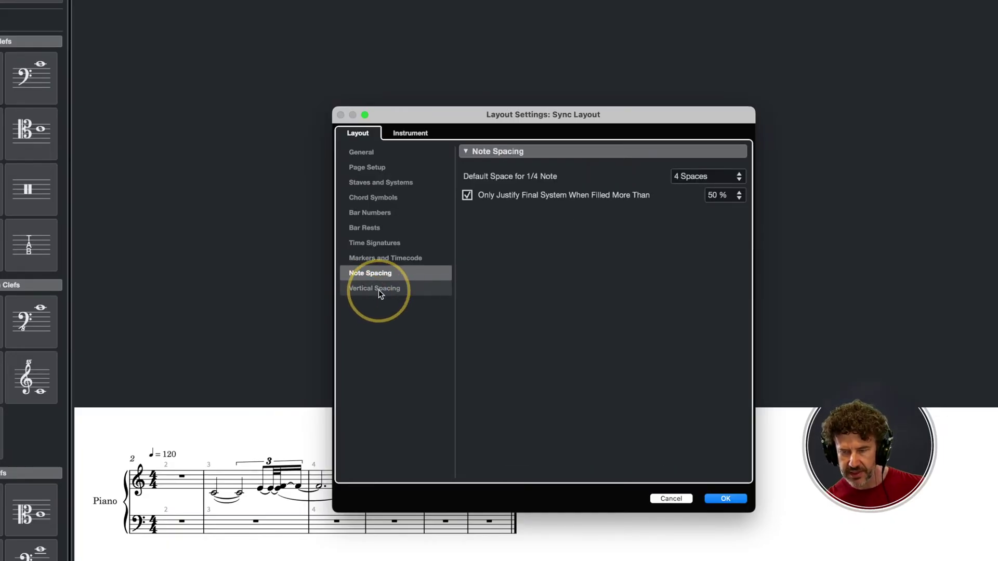
pyautogui.click(373, 295)
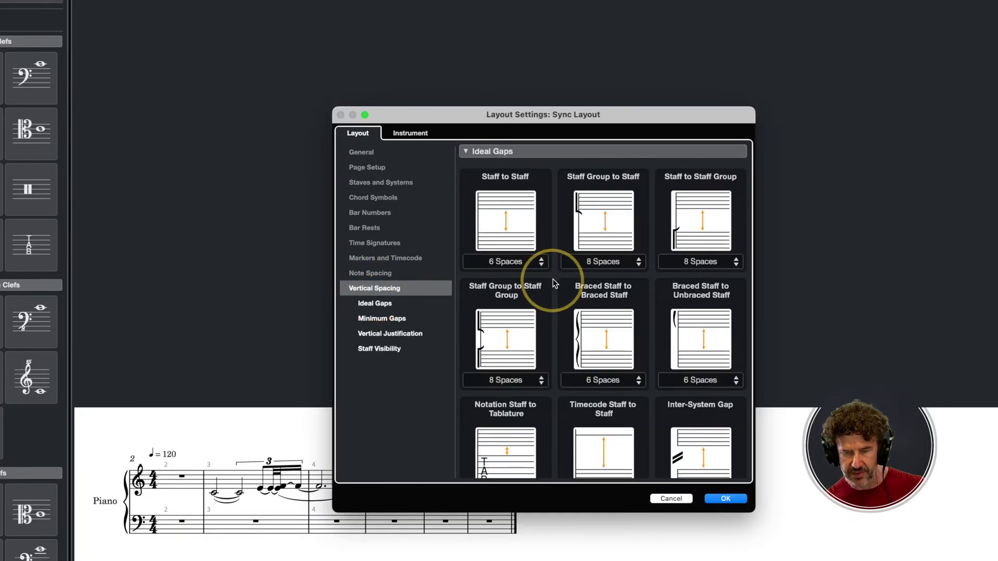
pyautogui.click(369, 200)
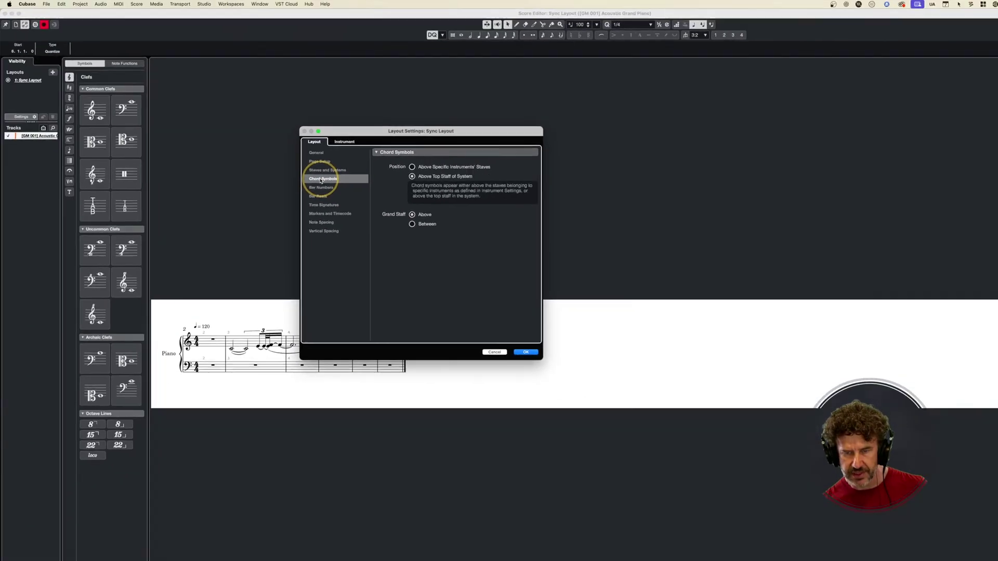
pyautogui.click(673, 499)
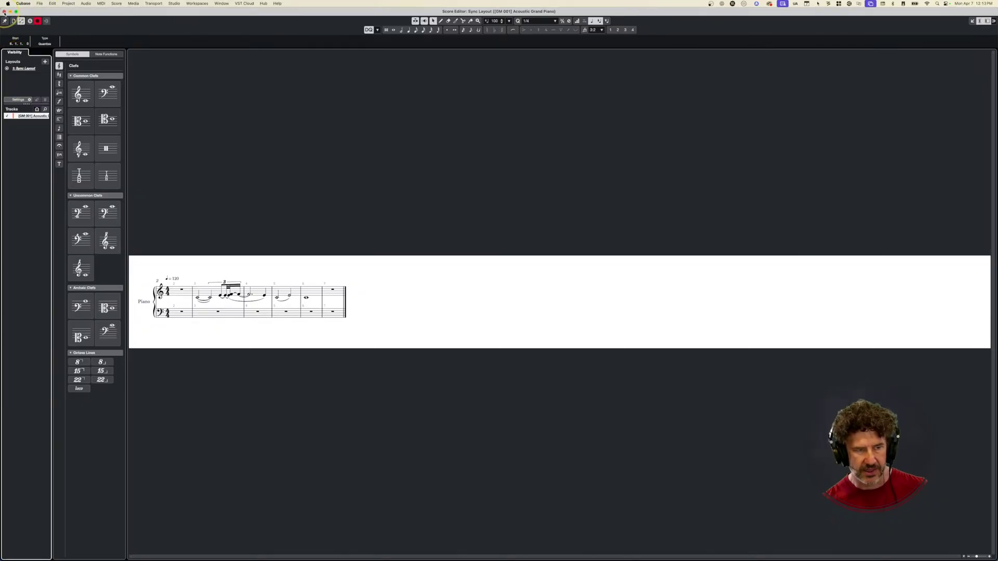
# Close the separate Score Editor window, display the Inspector in the project and look through its clef and octave line symbols.
pyautogui.click(4, 12)
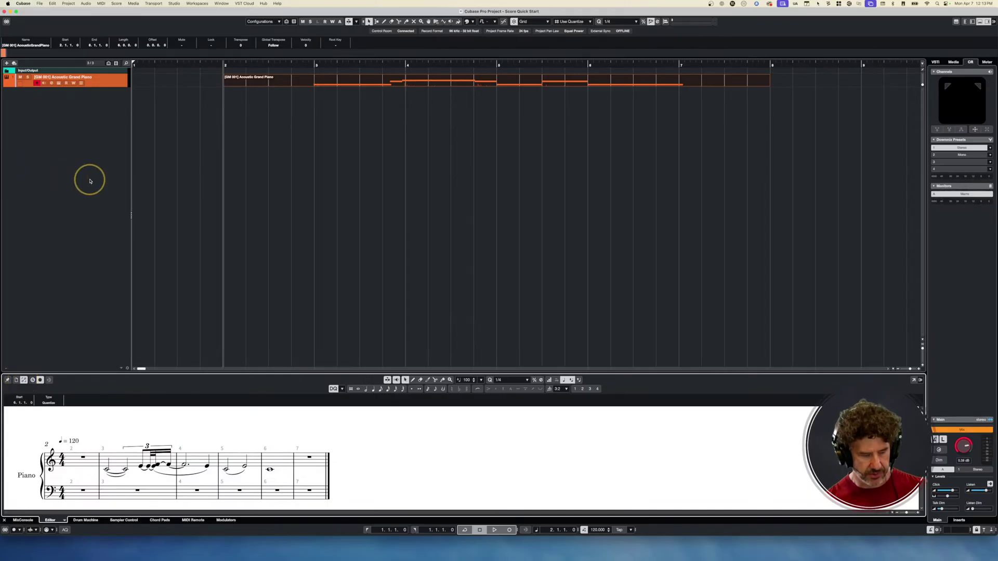
pyautogui.press('super+l')
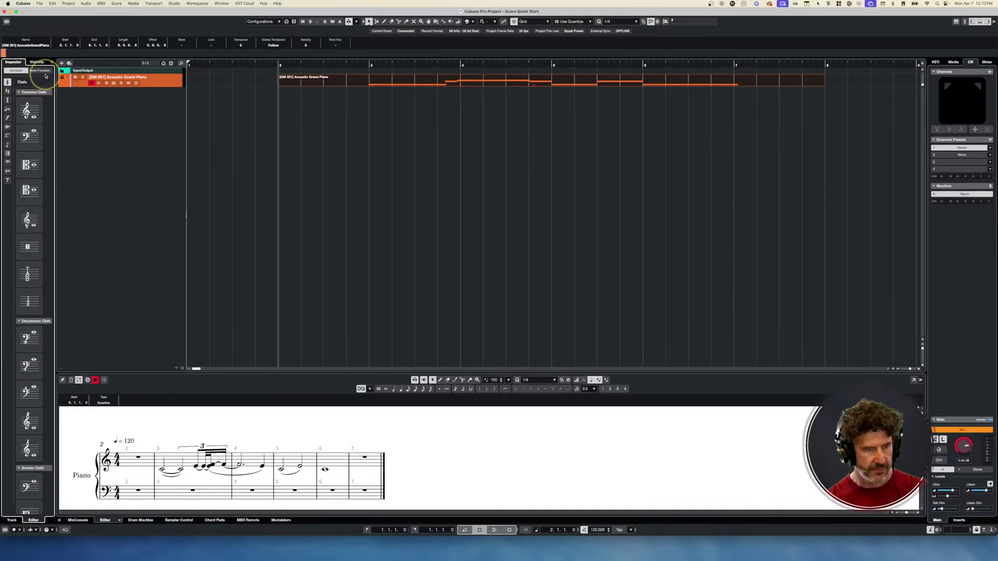
pyautogui.scroll(-5, 23, 335)
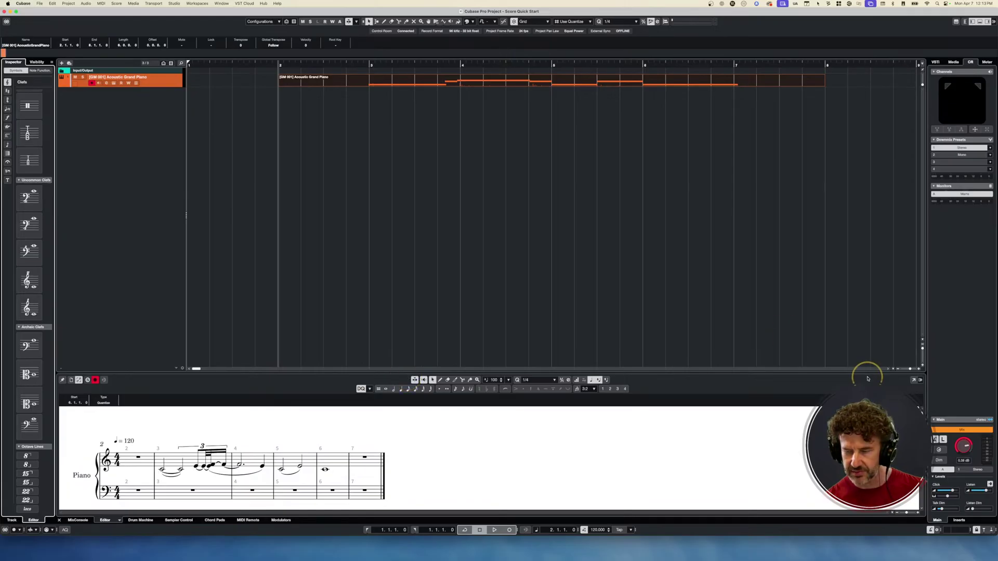
# Reopen the Score Editor in its own window to view its layout and track list, return to the project and select the piano part.
pyautogui.click(914, 380)
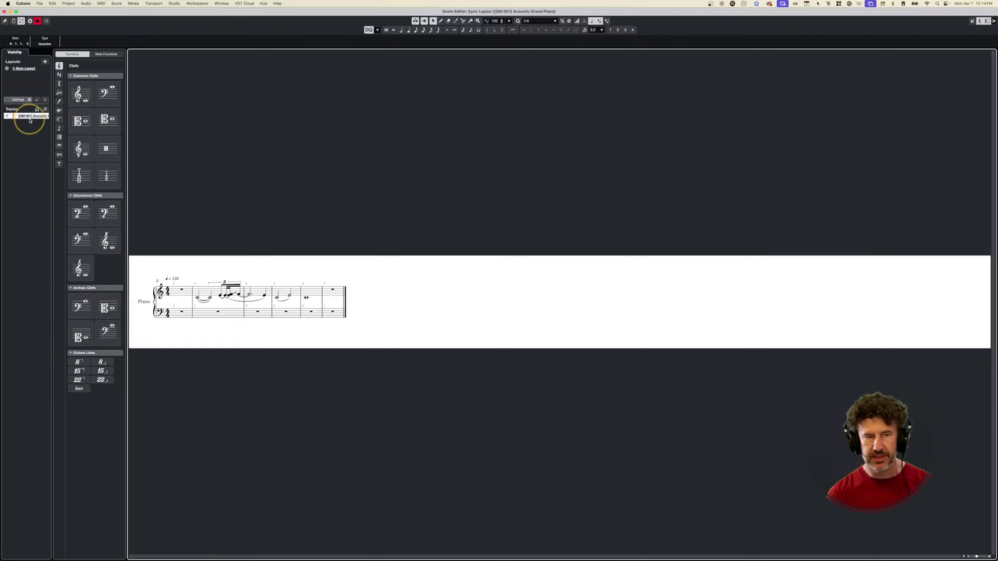
pyautogui.click(5, 11)
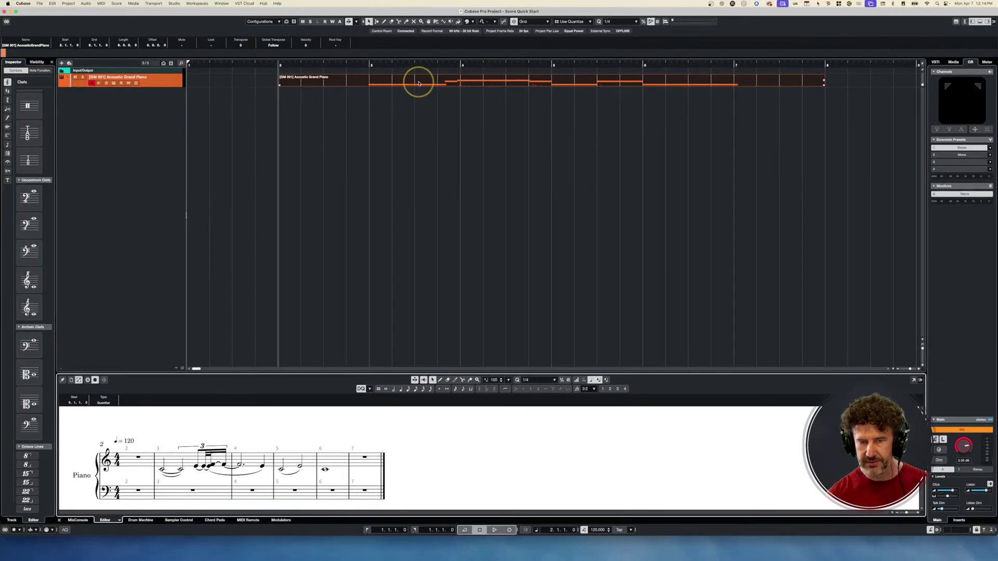
pyautogui.click(406, 80)
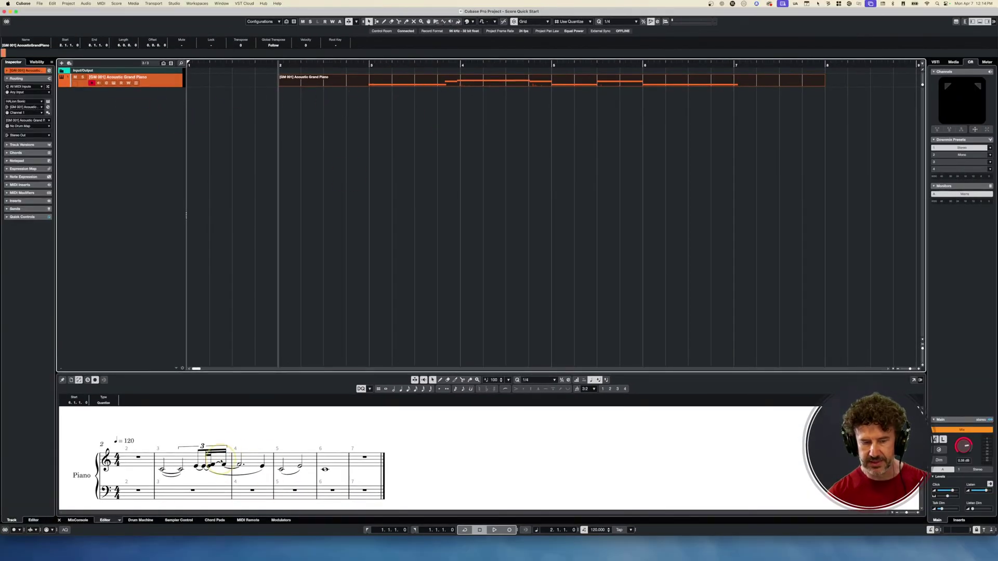